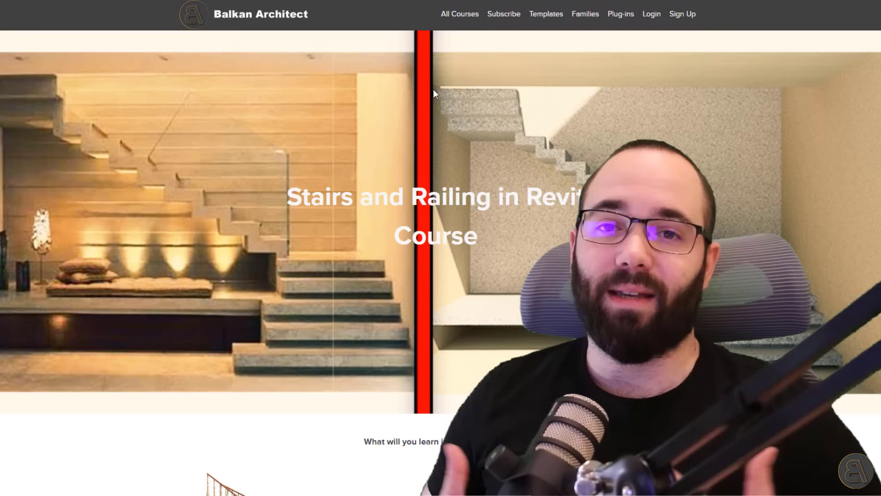
# Scroll through the course curriculum, then browse the All Courses page
pyautogui.scroll(-5, 441, 261)
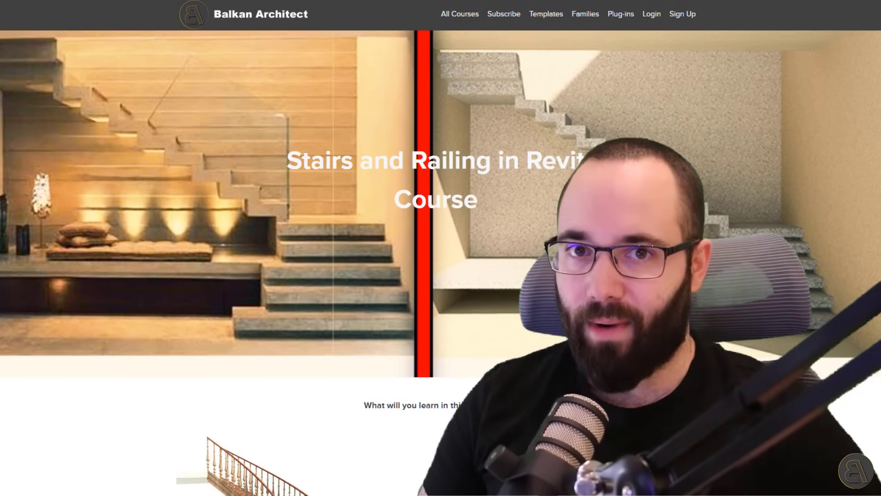
pyautogui.scroll(-5, 440, 262)
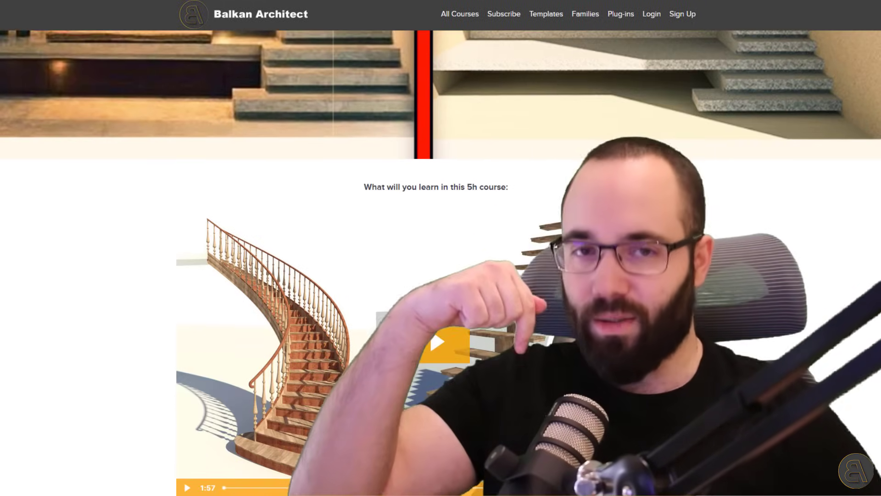
pyautogui.scroll(-4, 440, 262)
pyautogui.scroll(-5, 441, 262)
pyautogui.scroll(-5, 441, 261)
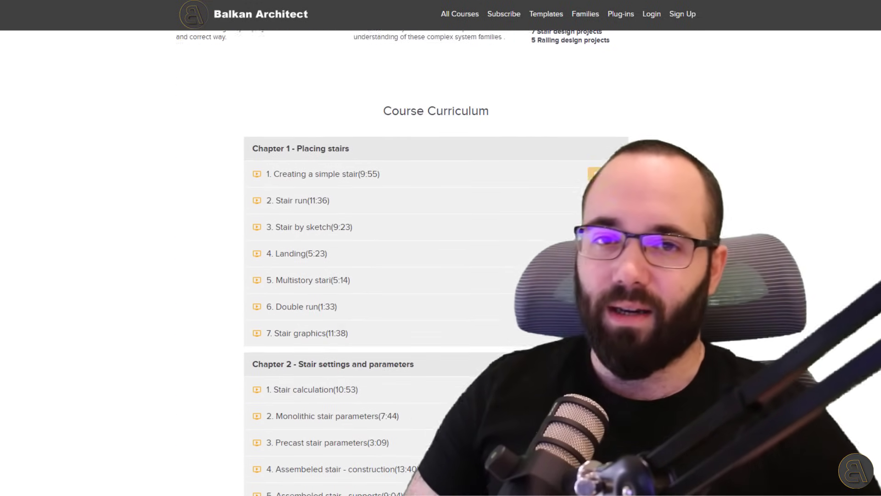
pyautogui.scroll(-3, 440, 261)
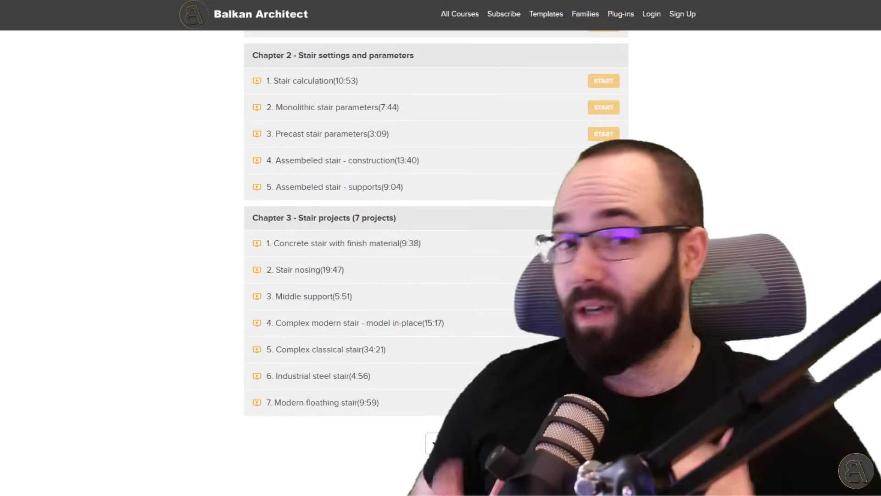
pyautogui.scroll(-6, 440, 262)
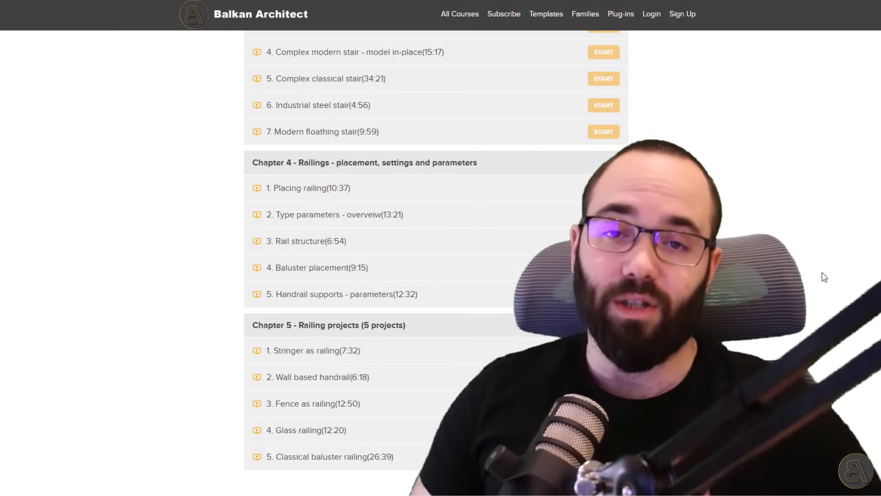
pyautogui.click(467, 21)
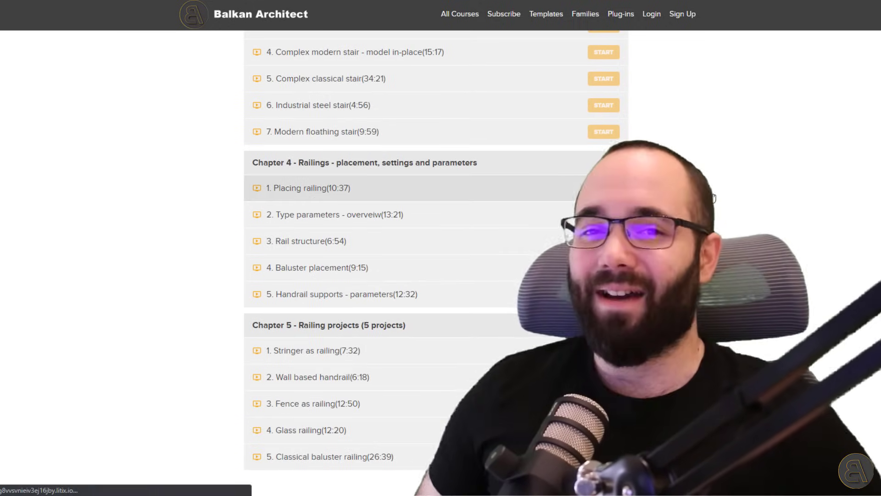
pyautogui.scroll(-5, 736, 193)
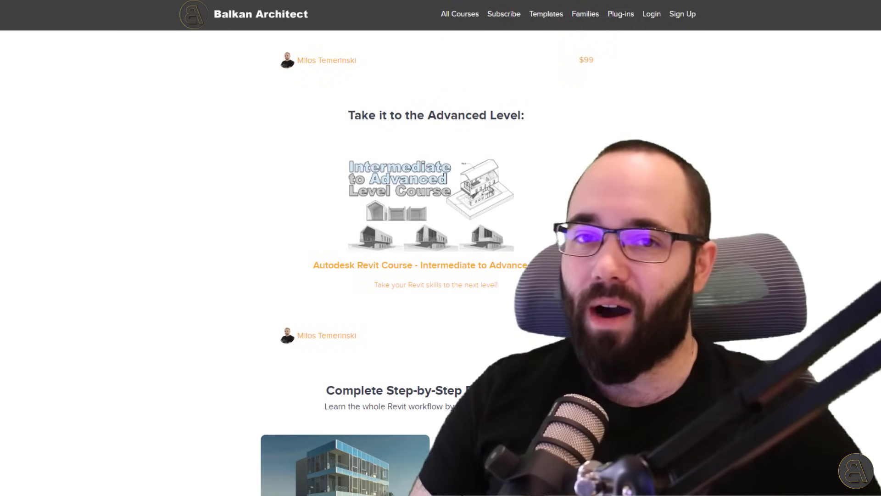
pyautogui.scroll(-4, 735, 193)
pyautogui.scroll(-11, 436, 257)
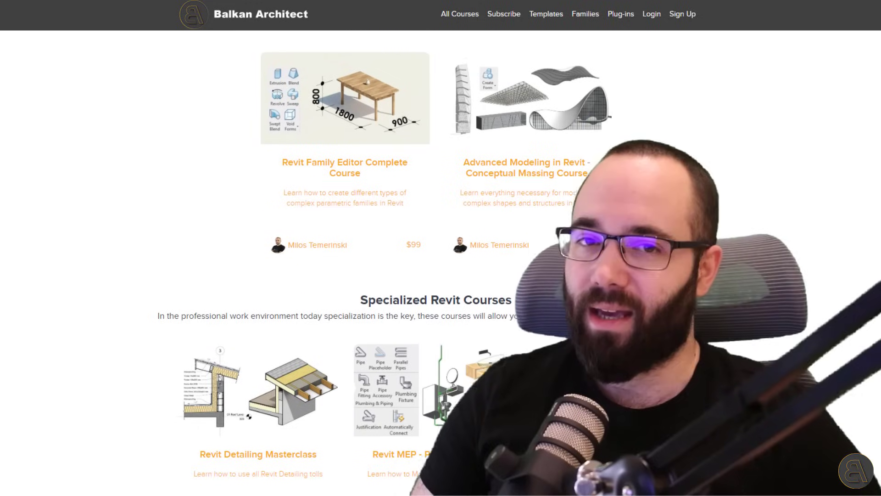
pyautogui.scroll(-15, 441, 262)
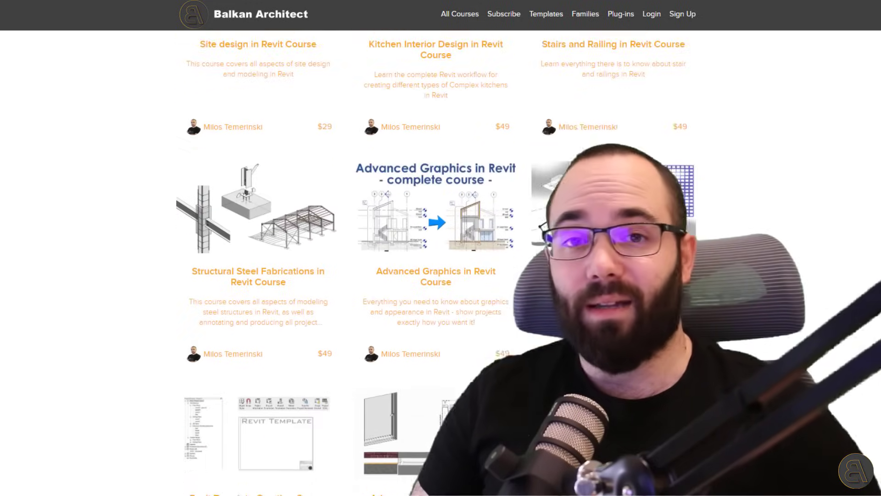
# Visit the Revit templates, families and plug-ins pages of the site
pyautogui.click(546, 14)
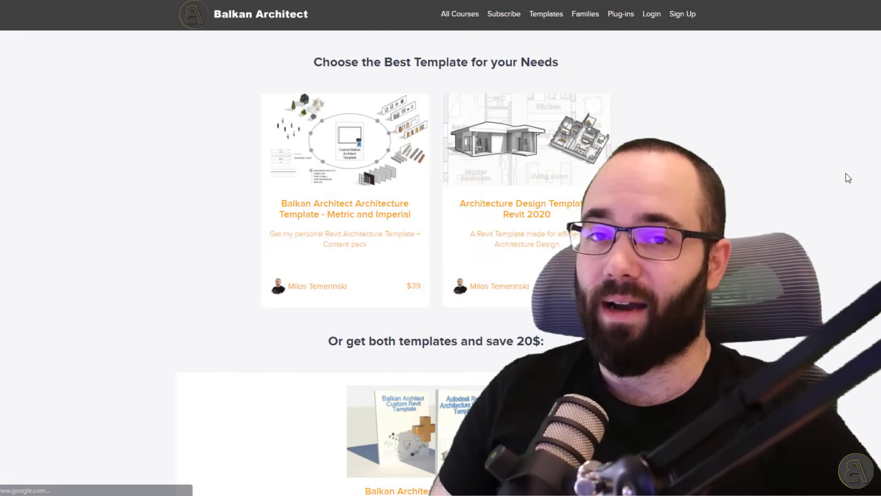
pyautogui.click(591, 18)
pyautogui.scroll(-9, 775, 155)
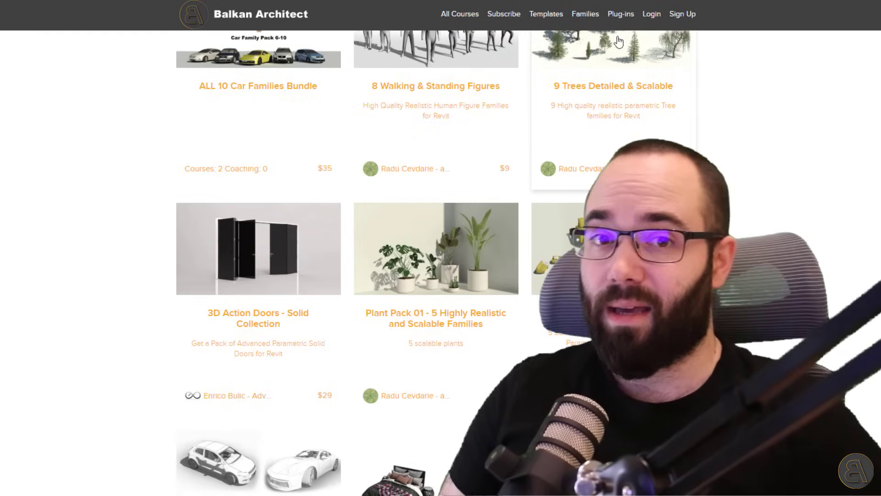
pyautogui.click(617, 16)
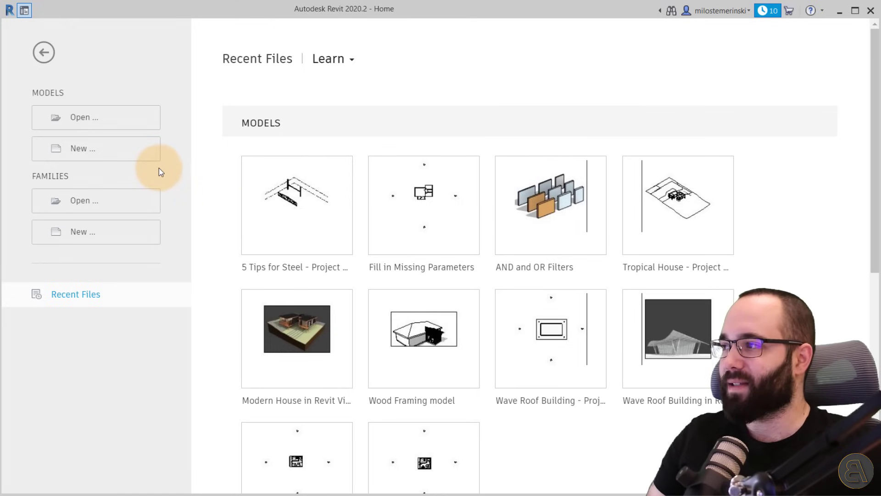
# Create a new project from the Custom Balkan Architect Template - Metric
pyautogui.click(105, 160)
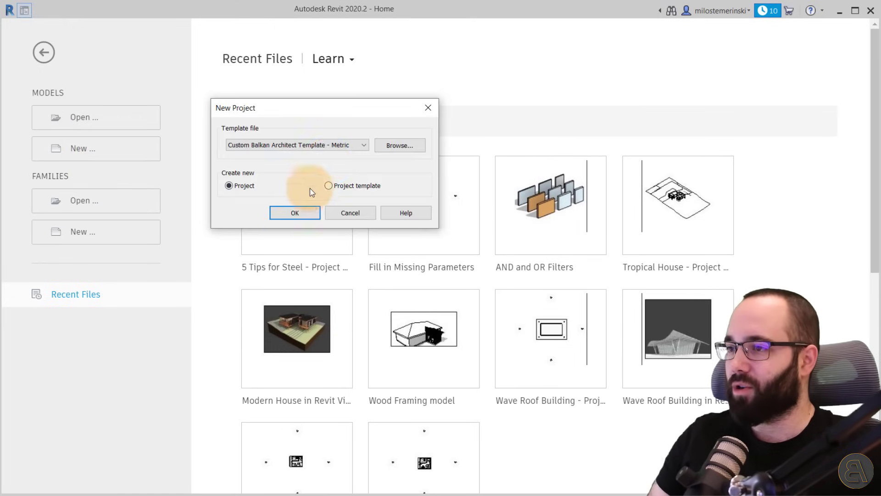
pyautogui.moveTo(303, 114); pyautogui.dragTo(314, 103)
pyautogui.click(307, 137)
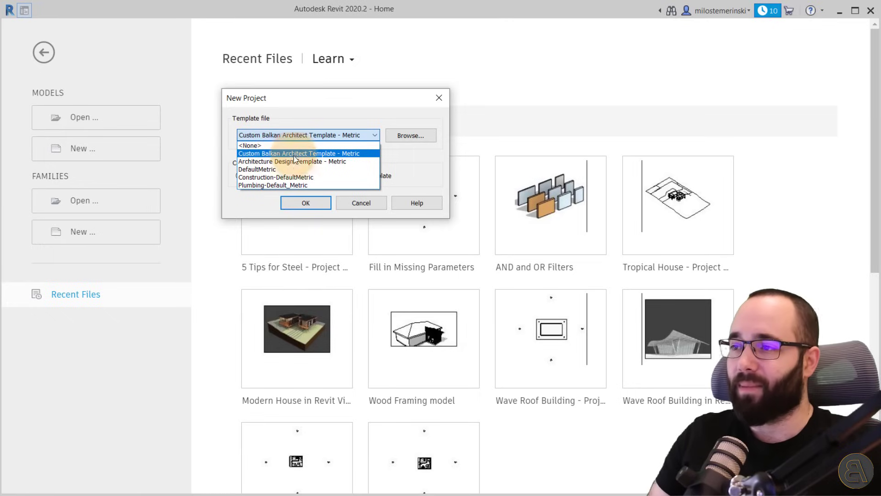
pyautogui.click(358, 154)
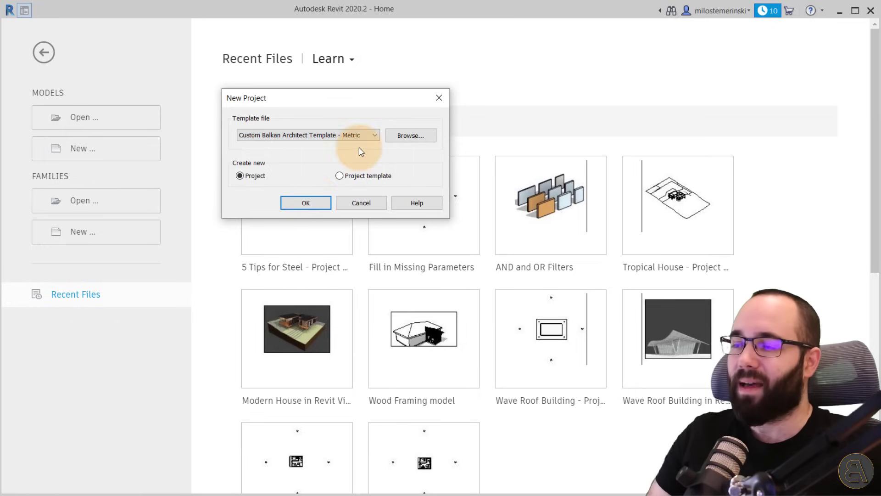
pyautogui.click(306, 206)
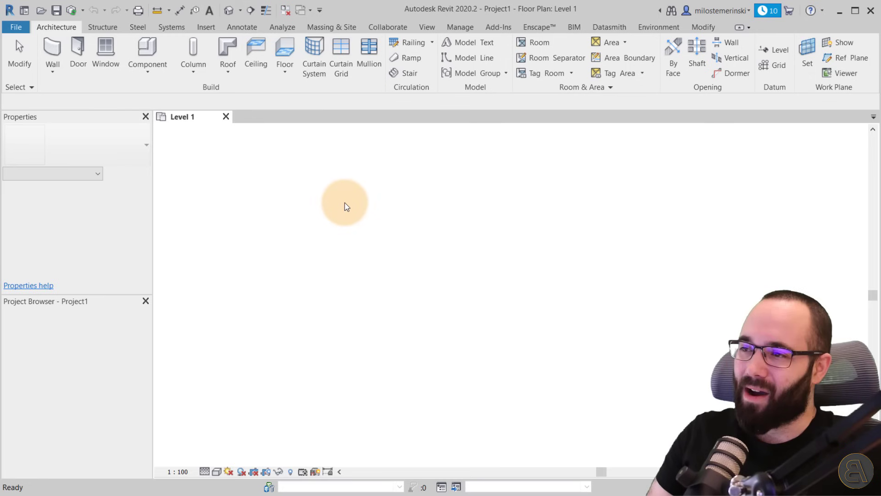
# In the South elevation, change Level 2's elevation to 3.10
pyautogui.moveTo(424, 261); pyautogui.dragTo(368, 263, button='middle')
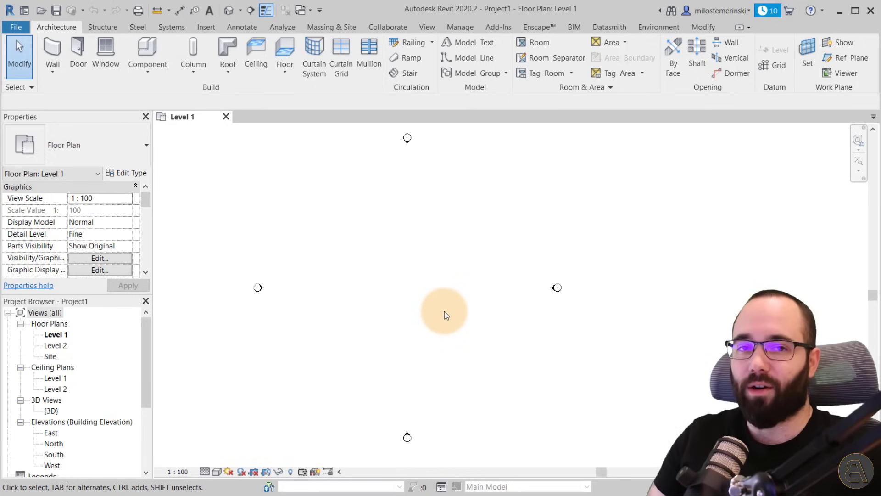
pyautogui.click(408, 433)
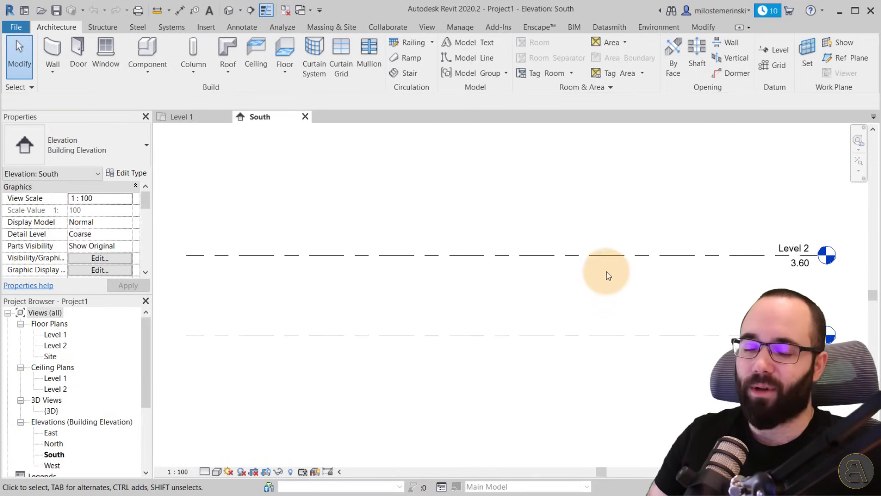
pyautogui.click(780, 266)
pyautogui.click(792, 270)
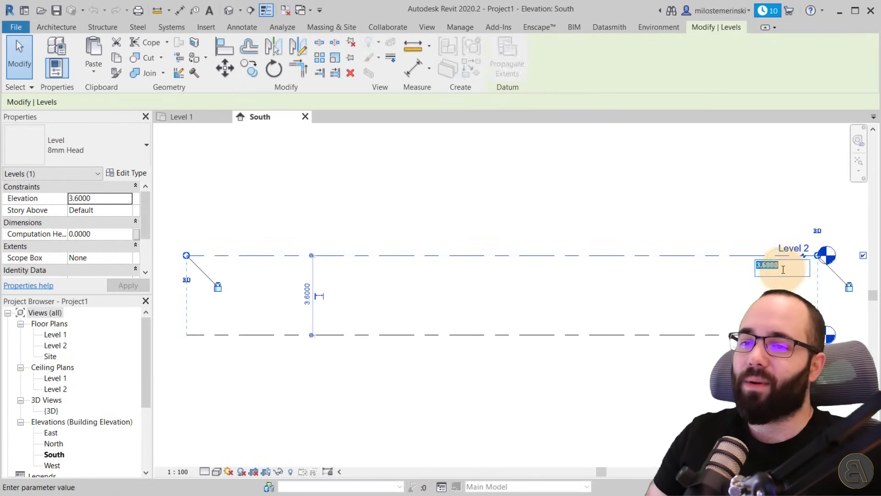
pyautogui.moveTo(763, 267); pyautogui.dragTo(792, 267)
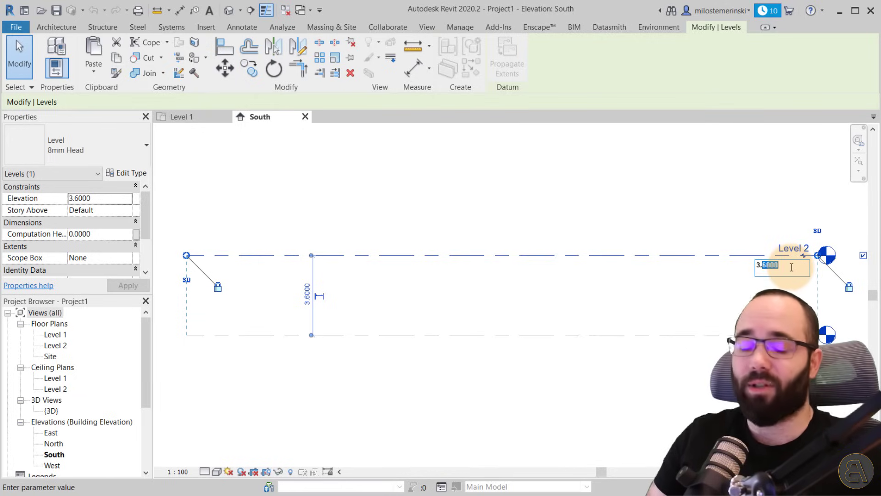
pyautogui.write('10')
pyautogui.press('Return')
pyautogui.press('Escape')
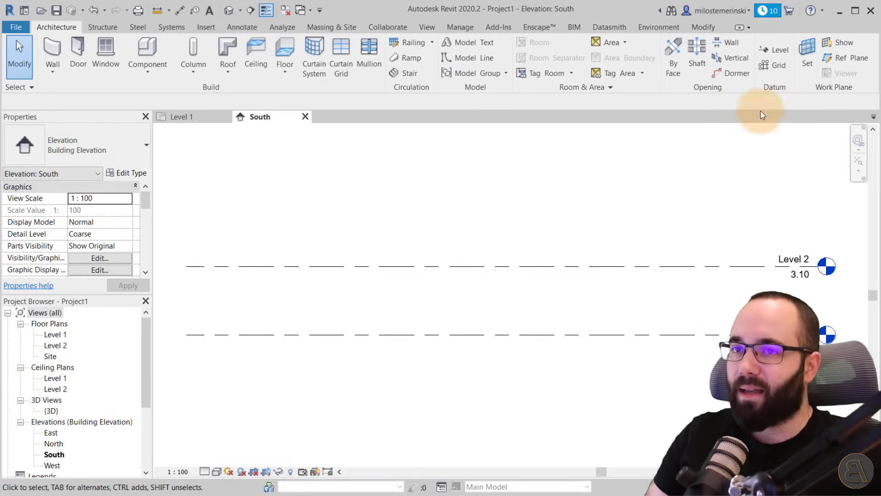
# Add Levels 3, 4 and 5 at 3.1 offsets (6.20, 9.30, 12.40)
pyautogui.click(783, 55)
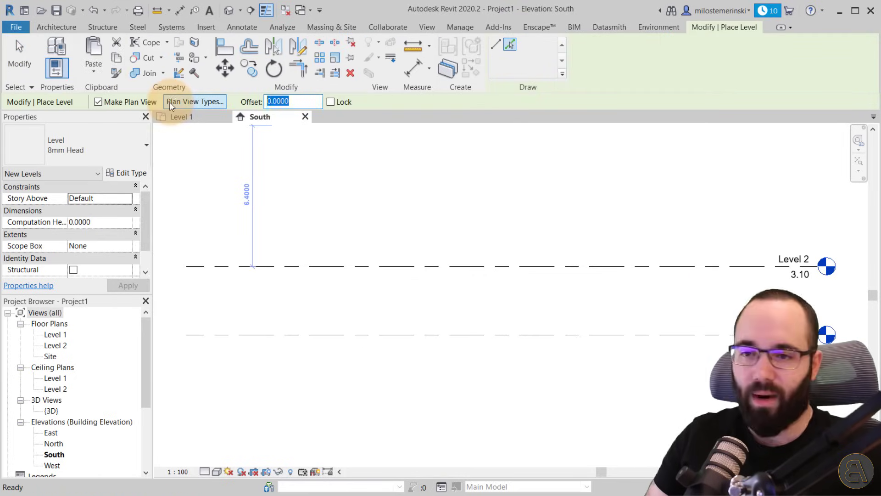
pyautogui.write('3.')
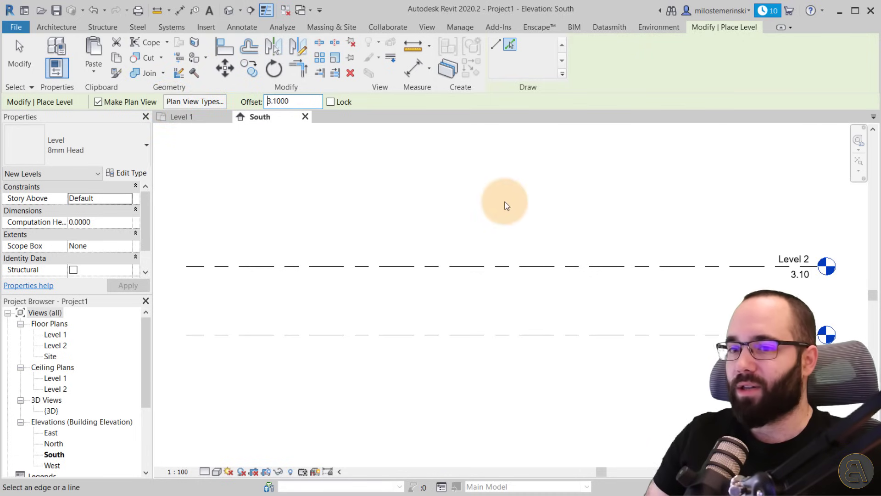
pyautogui.click(482, 266)
pyautogui.moveTo(467, 206); pyautogui.dragTo(466, 241, button='middle')
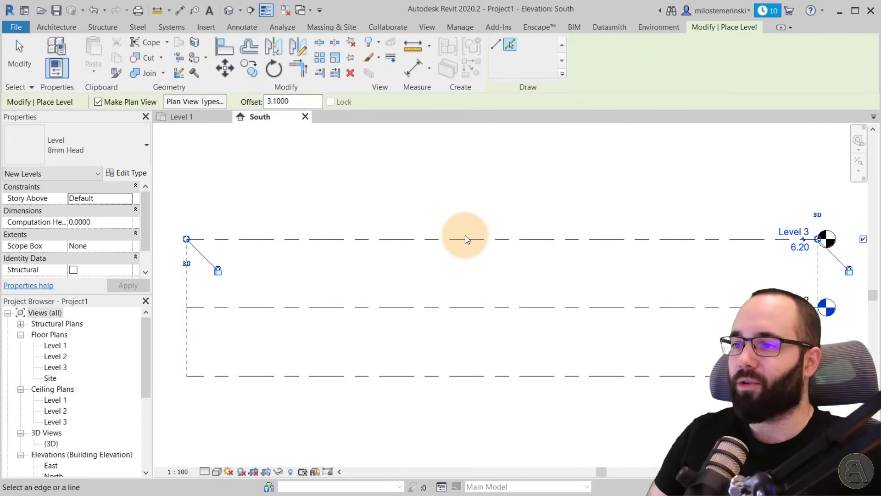
pyautogui.click(457, 235)
pyautogui.moveTo(454, 197); pyautogui.dragTo(451, 238, button='middle')
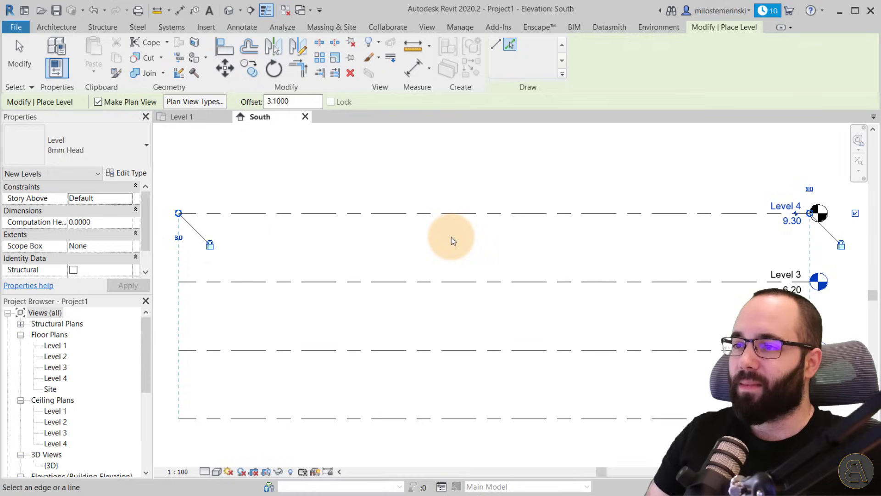
pyautogui.click(450, 210)
pyautogui.press('Escape')
pyautogui.press('Escape')
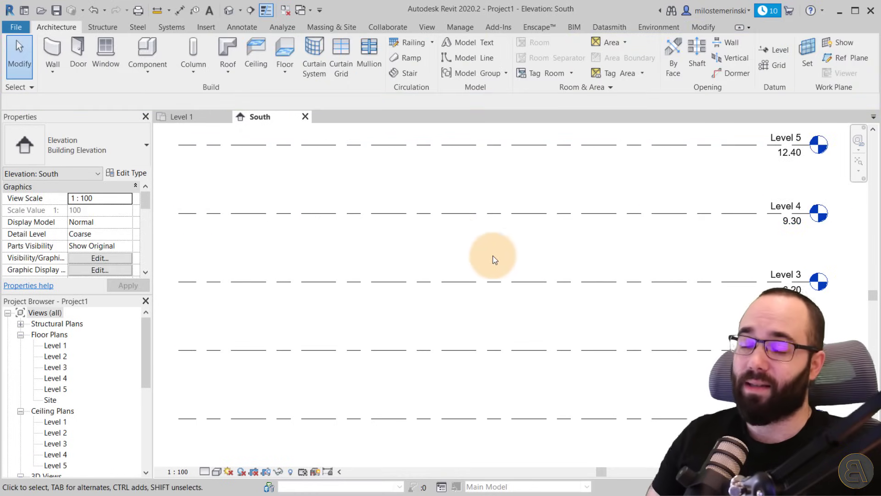
# Start a Level 1 stair using the Assembled Stair 190mm max riser 250mm going type
pyautogui.click(184, 117)
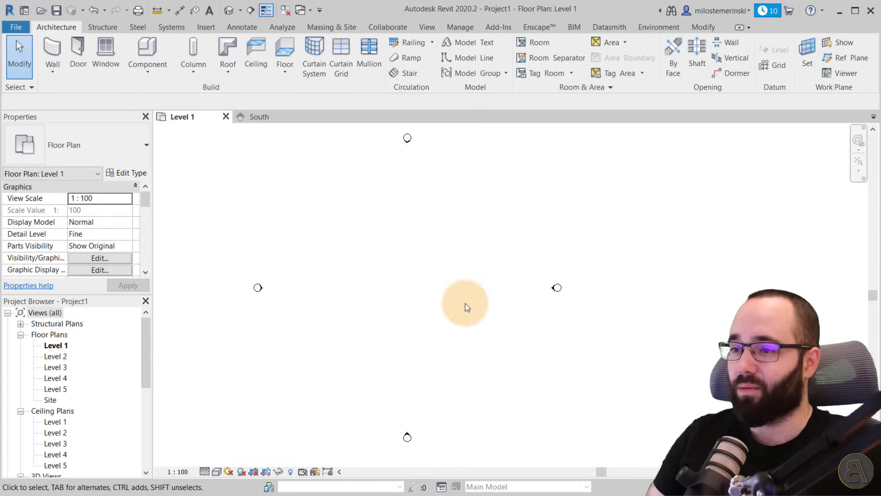
pyautogui.moveTo(365, 292); pyautogui.dragTo(380, 291, button='middle')
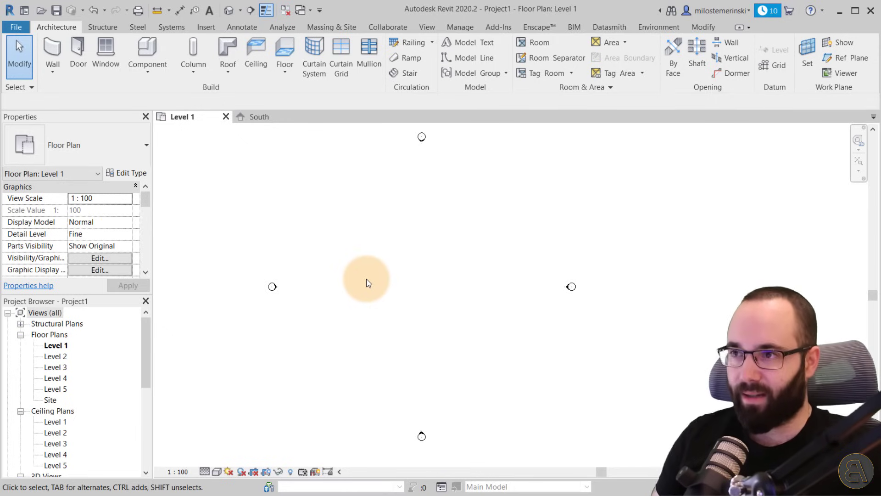
pyautogui.click(408, 75)
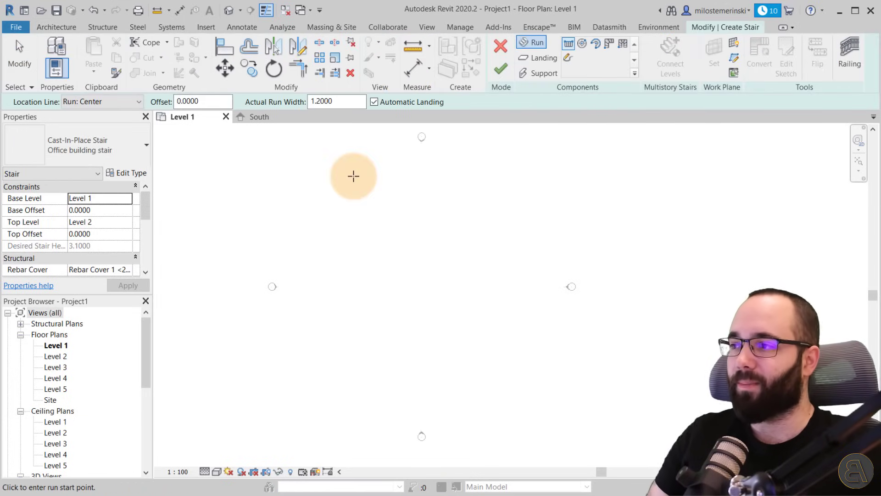
pyautogui.click(71, 155)
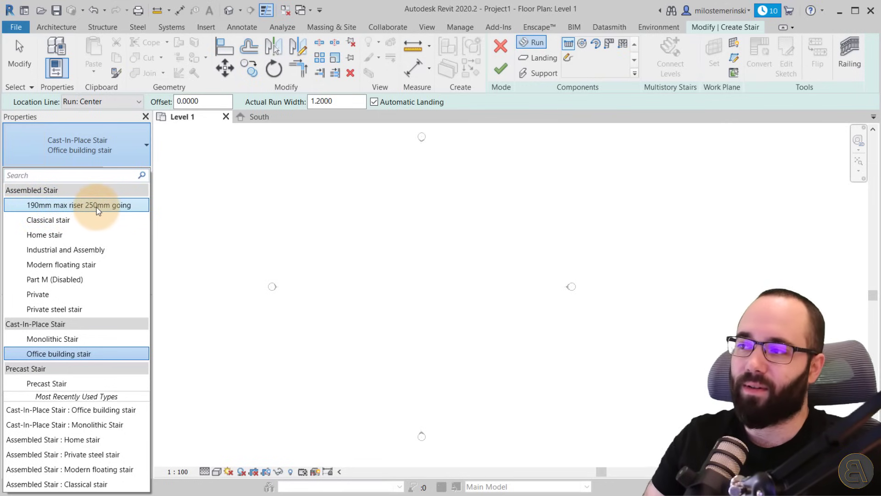
pyautogui.press('Escape')
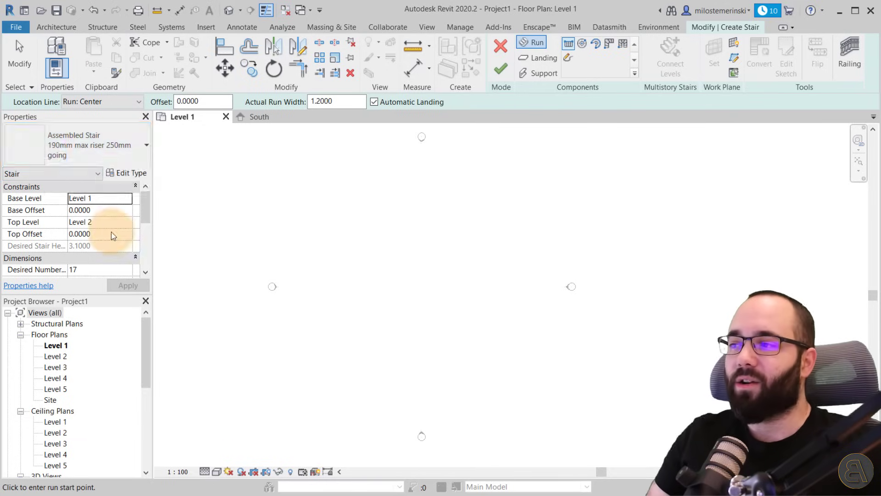
pyautogui.scroll(-4, 106, 238)
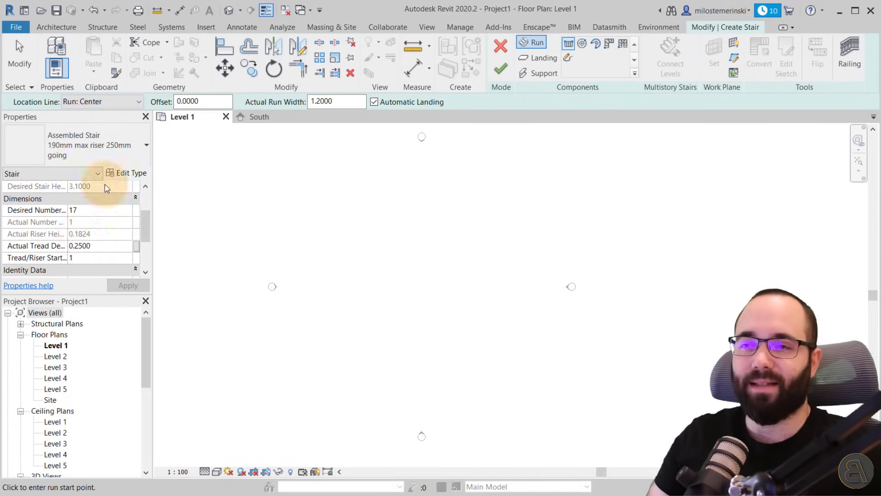
pyautogui.write('16')
pyautogui.click(128, 285)
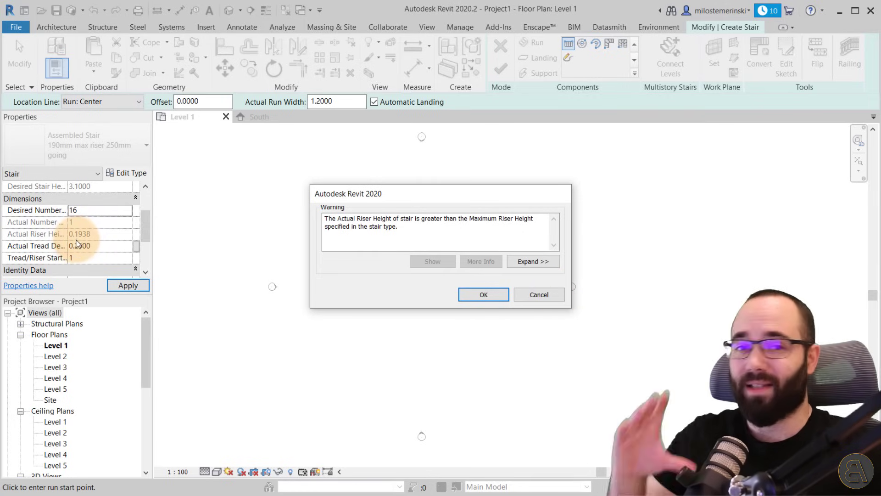
pyautogui.moveTo(415, 201); pyautogui.dragTo(370, 206)
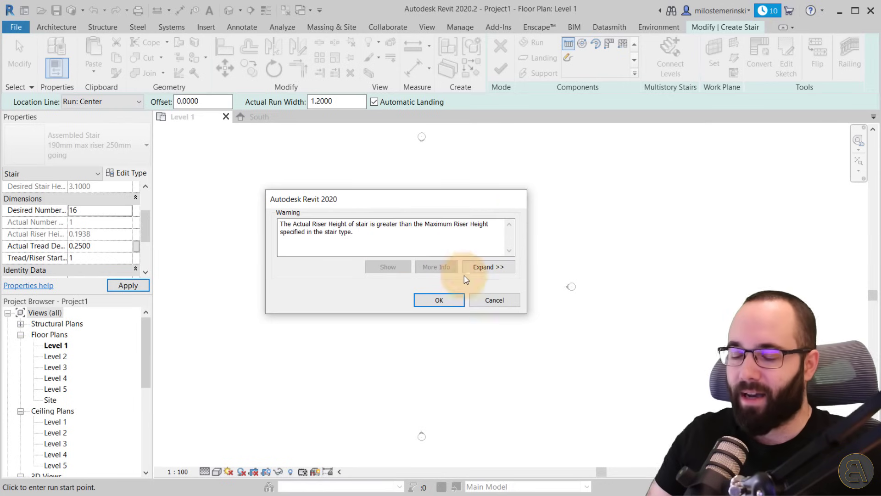
pyautogui.click(488, 300)
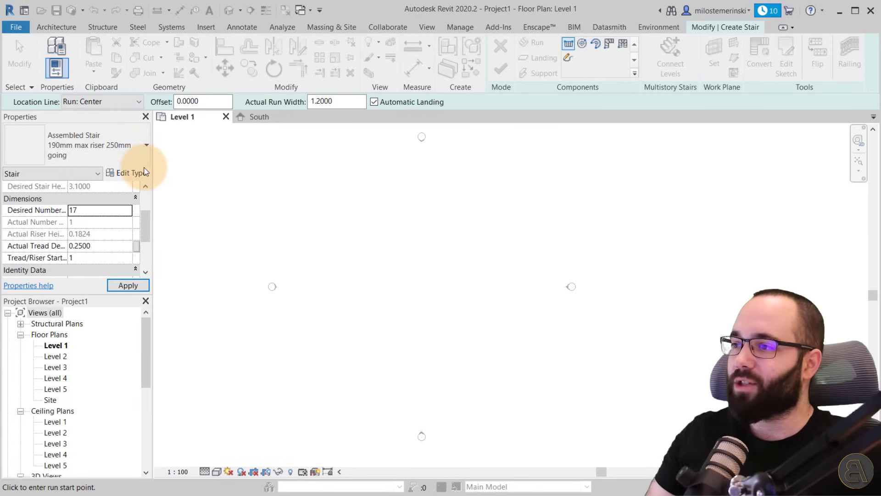
pyautogui.click(124, 173)
pyautogui.moveTo(283, 60); pyautogui.dragTo(256, 65)
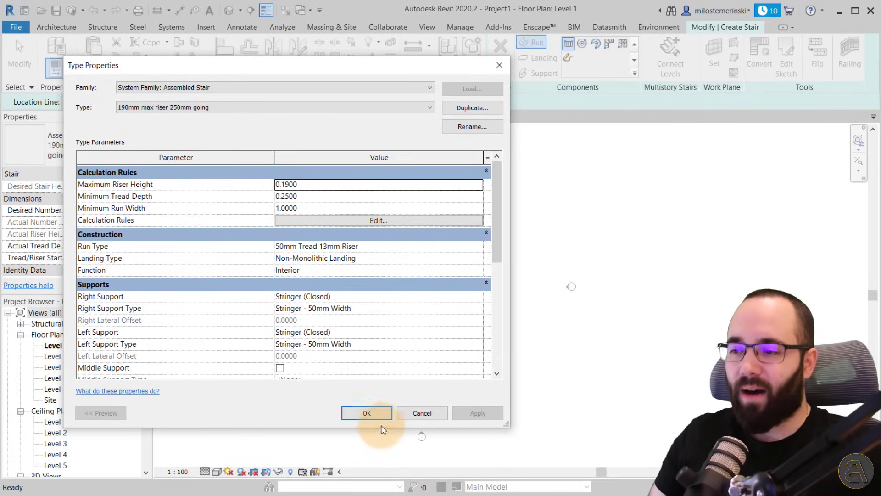
pyautogui.click(413, 411)
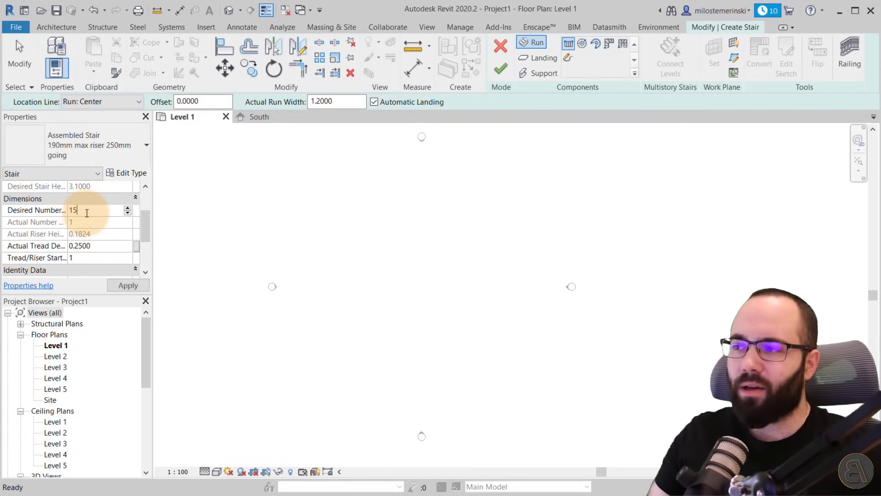
# Try 15 desired risers, accept the warning, then set 18 risers for 0.1722 riser height
pyautogui.click(128, 285)
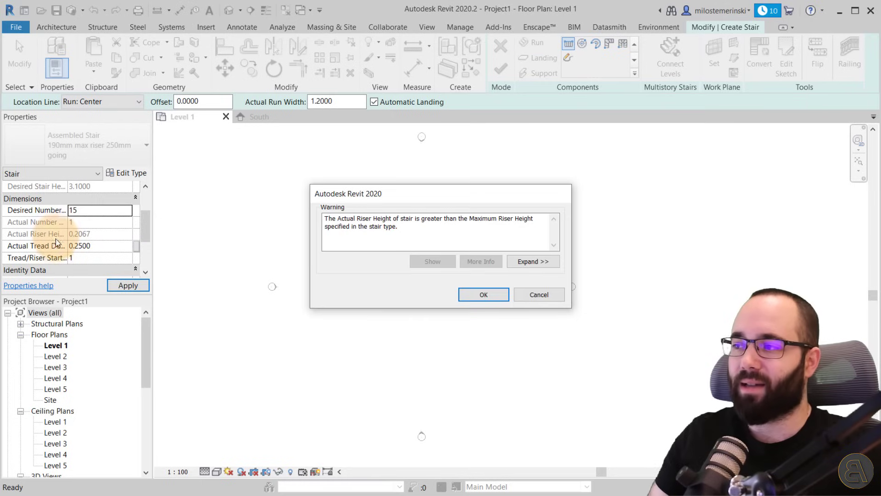
pyautogui.click(475, 299)
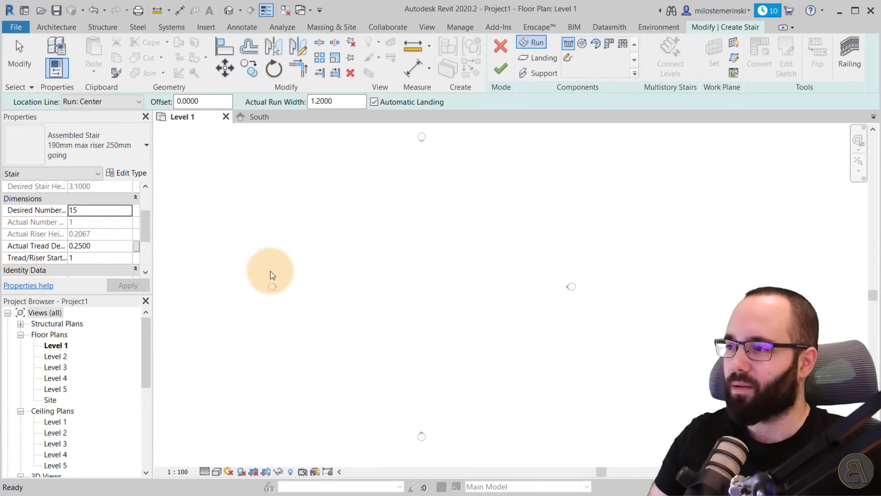
pyautogui.click(107, 211)
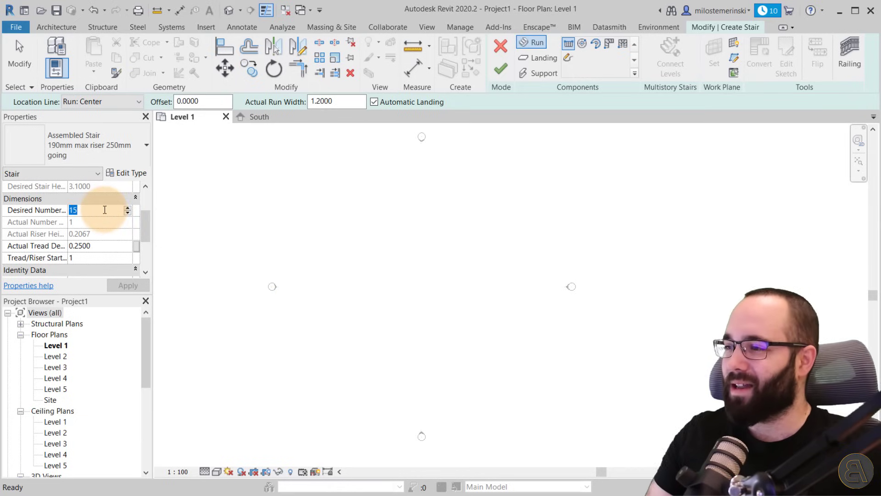
pyautogui.write('16')
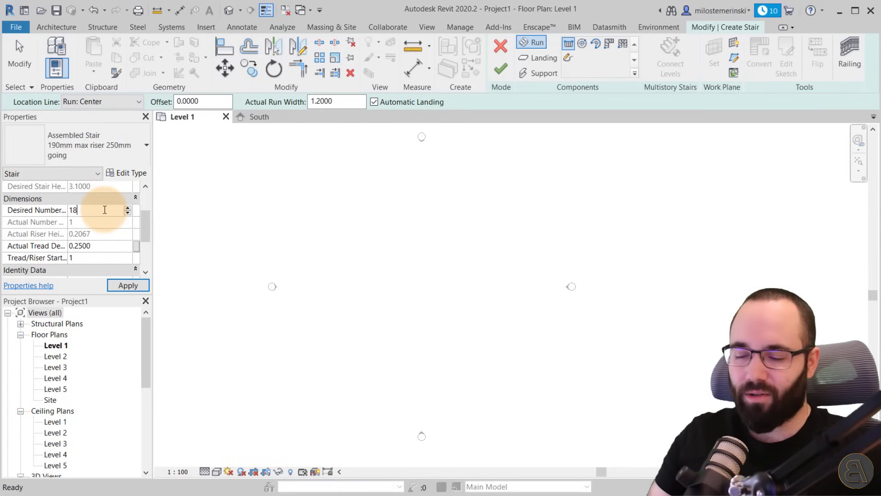
pyautogui.click(126, 285)
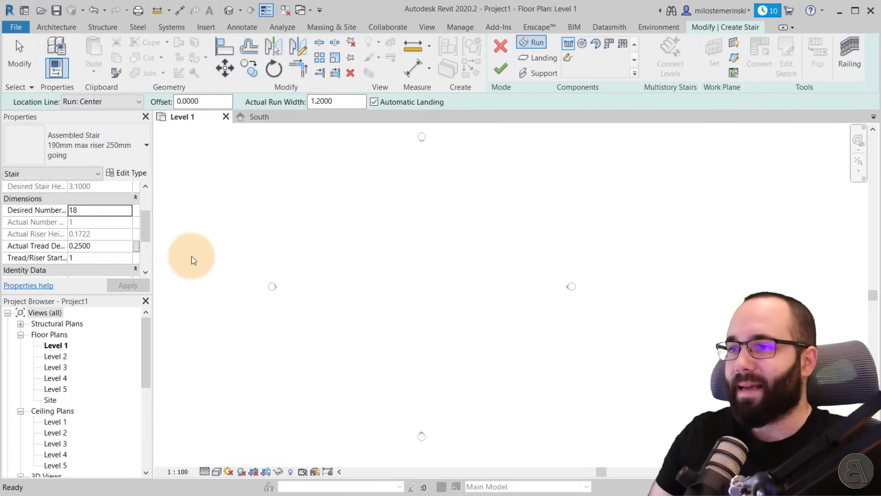
# Draw two side-by-side straight runs of 9 risers each, joined by a landing
pyautogui.click(569, 45)
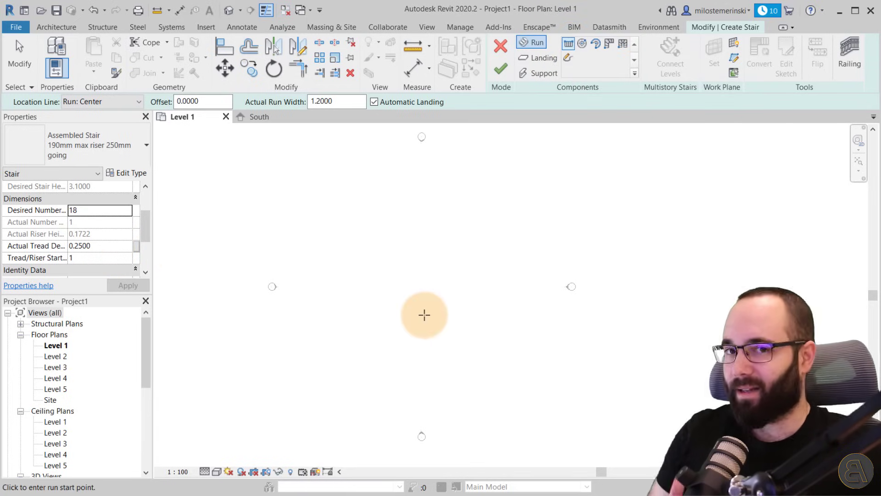
pyautogui.click(404, 307)
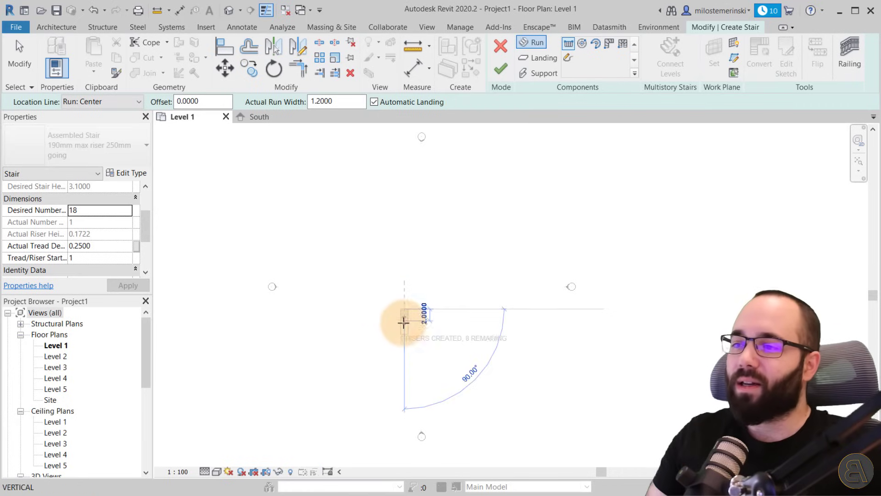
pyautogui.scroll(3, 401, 312)
pyautogui.scroll(2, 401, 310)
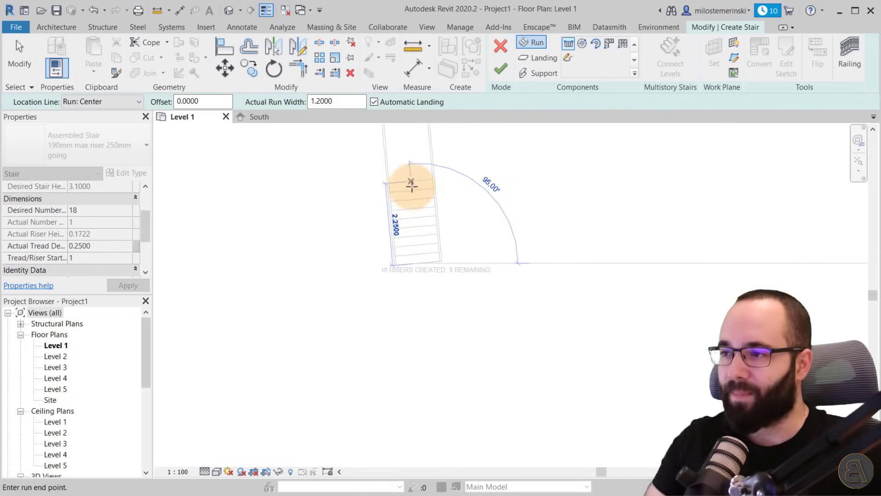
pyautogui.click(181, 263)
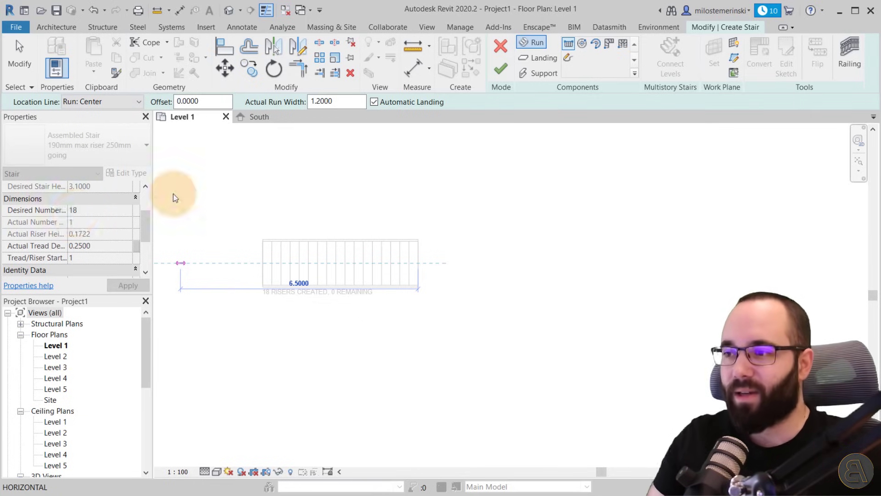
pyautogui.moveTo(418, 179); pyautogui.dragTo(420, 228, button='middle')
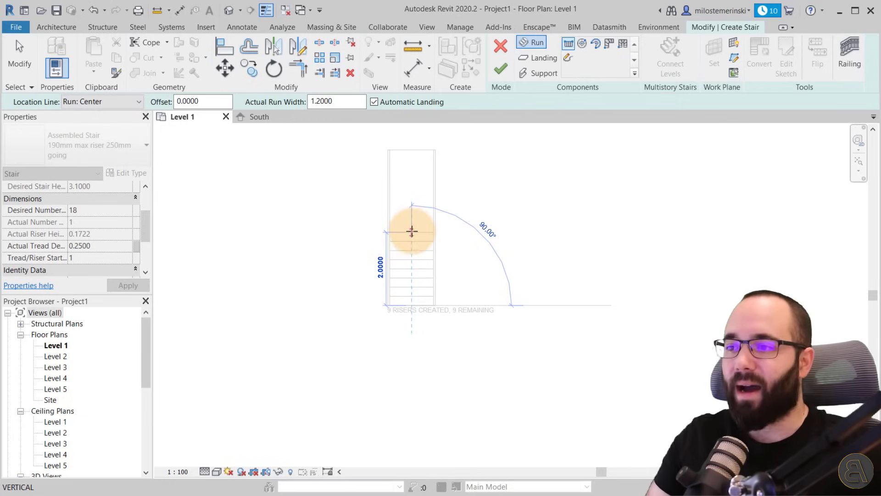
pyautogui.click(412, 230)
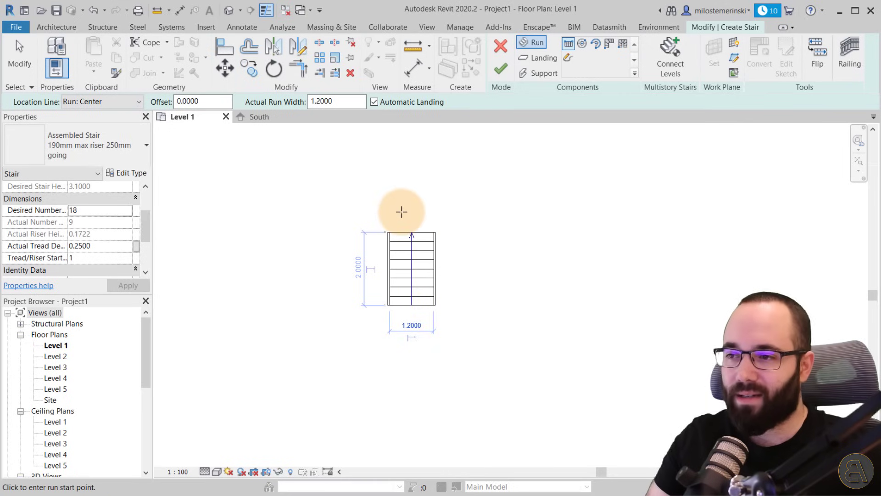
pyautogui.click(483, 231)
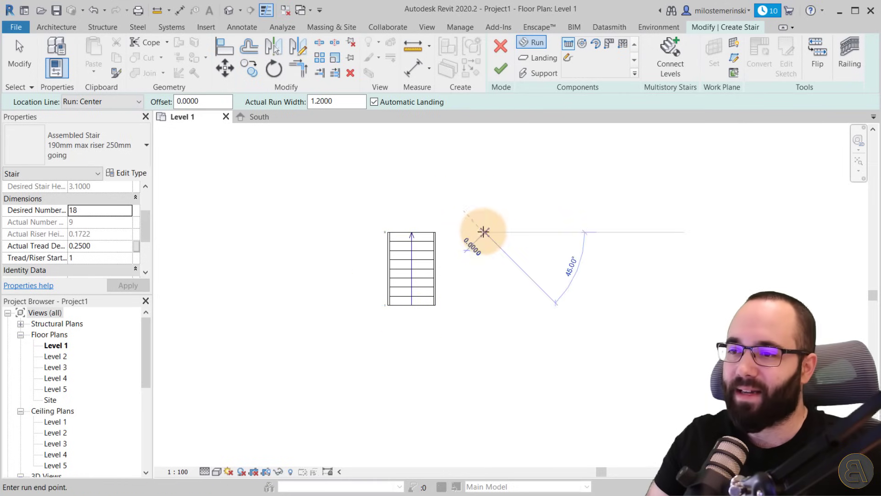
pyautogui.click(485, 334)
pyautogui.press('Escape')
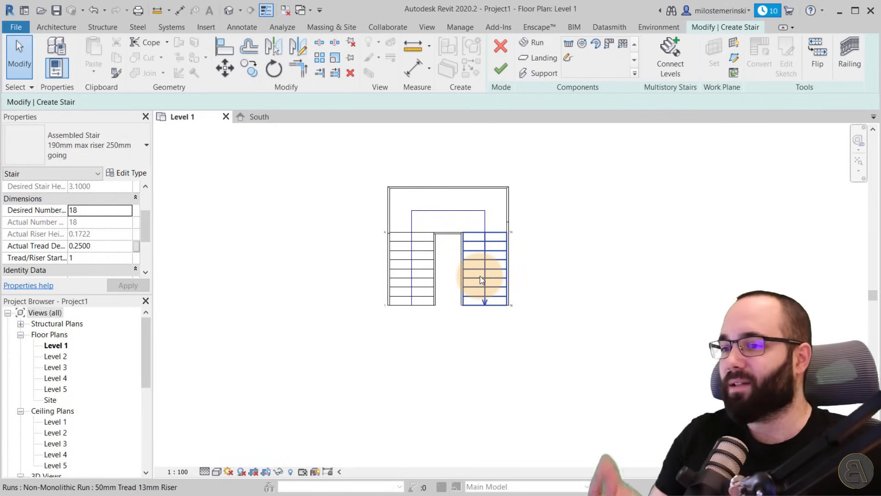
# Nudge the right-hand run left, narrowing the stair's overall width to 2.92
pyautogui.click(480, 277)
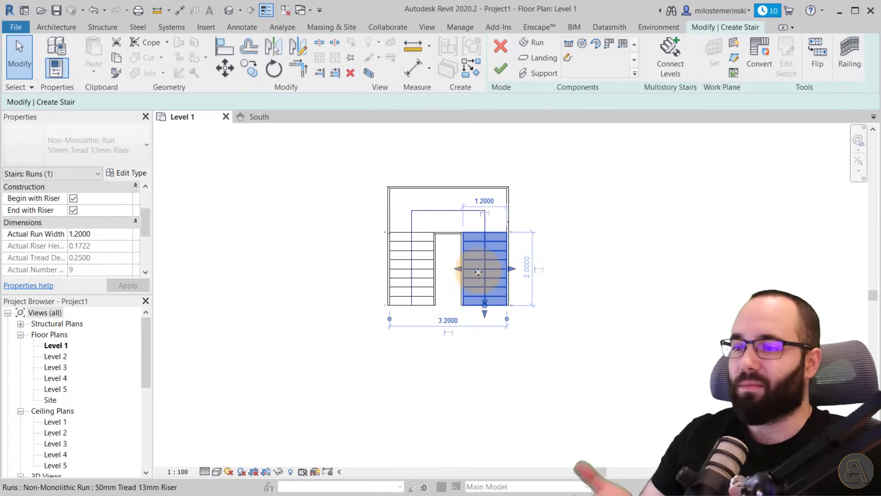
pyautogui.scroll(2, 408, 282)
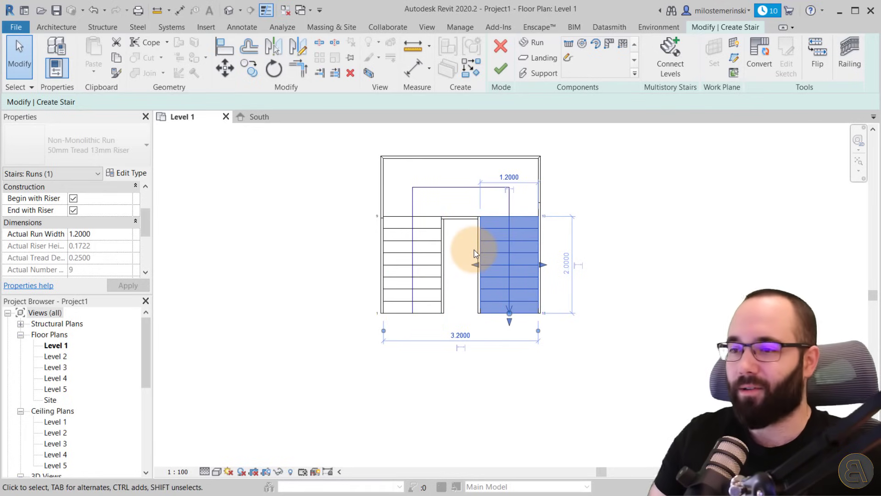
pyautogui.press('Left')
pyautogui.press('Left')
pyautogui.press('Left')
pyautogui.press('Left')
pyautogui.press('Left')
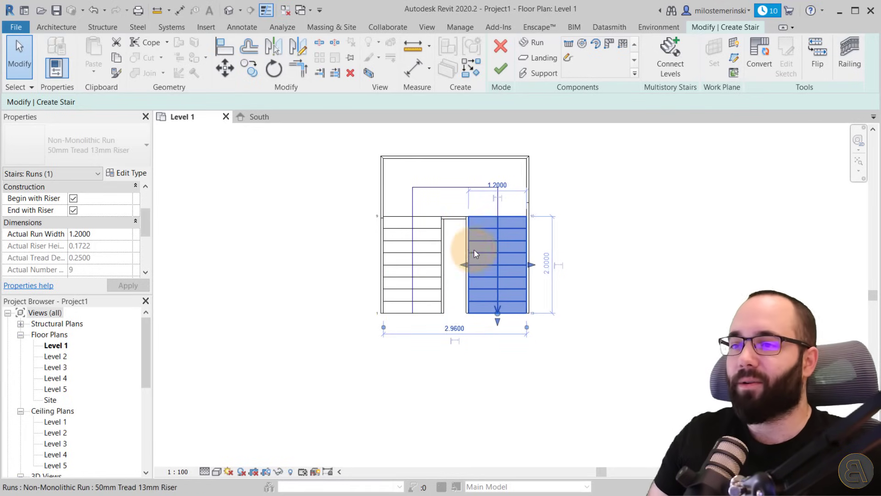
pyautogui.press('Left')
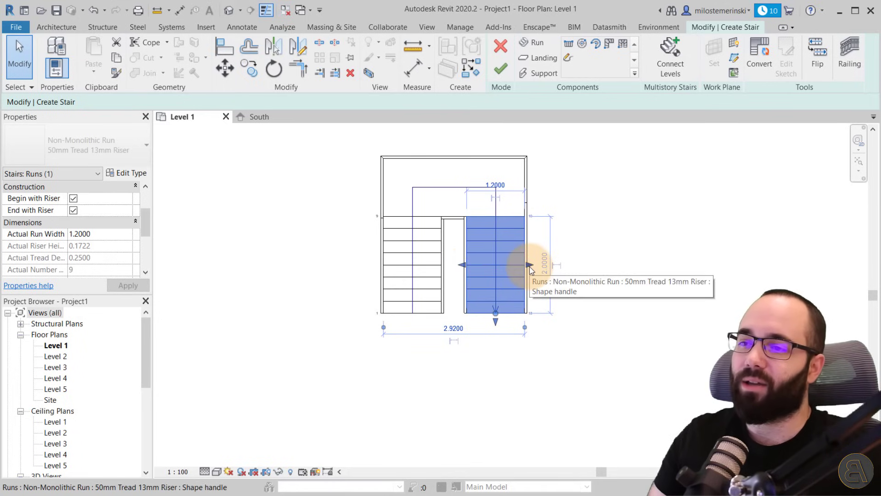
pyautogui.moveTo(530, 268)
pyautogui.mouseDown()
pyautogui.moveTo(538, 267)
pyautogui.moveTo(527, 268)
pyautogui.mouseUp()
pyautogui.click(621, 307)
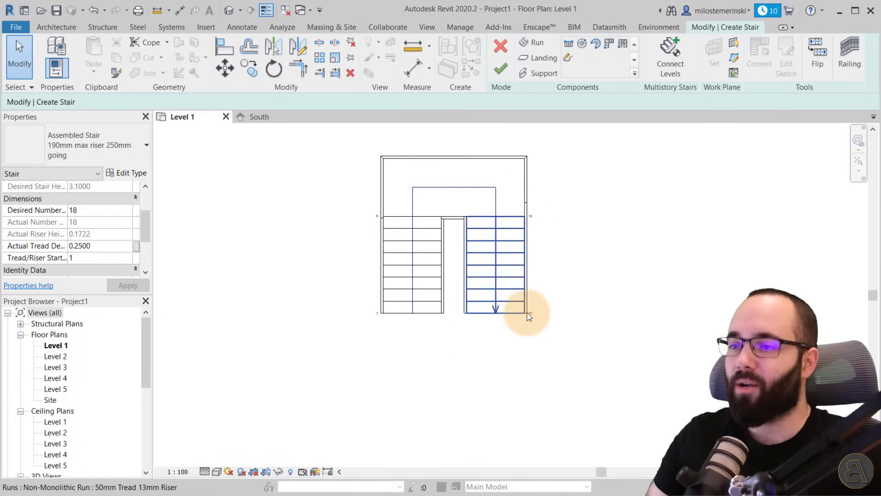
pyautogui.click(490, 312)
pyautogui.click(495, 362)
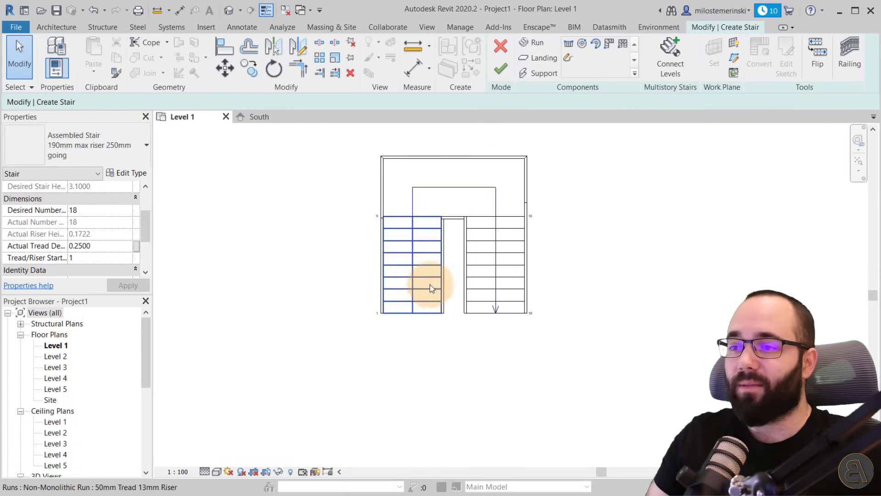
# In the default 3D view, flip the stair's direction and then flip it back
pyautogui.click(229, 11)
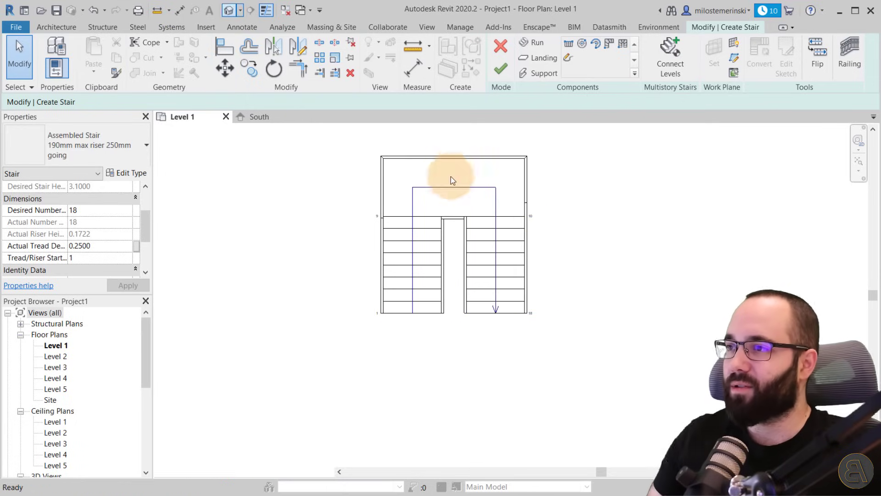
pyautogui.keyDown('shift'); pyautogui.moveTo(410, 226); pyautogui.dragTo(602, 441, button='middle'); pyautogui.keyUp('shift')
pyautogui.scroll(5, 481, 379)
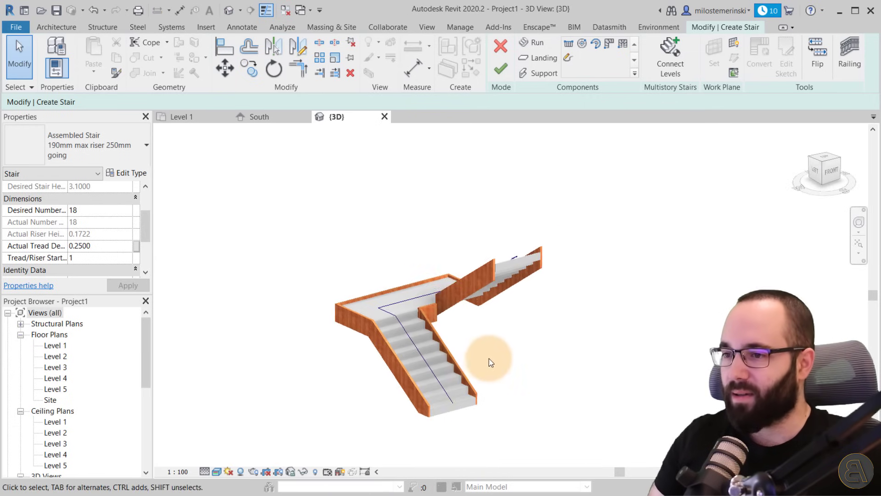
pyautogui.scroll(5, 479, 347)
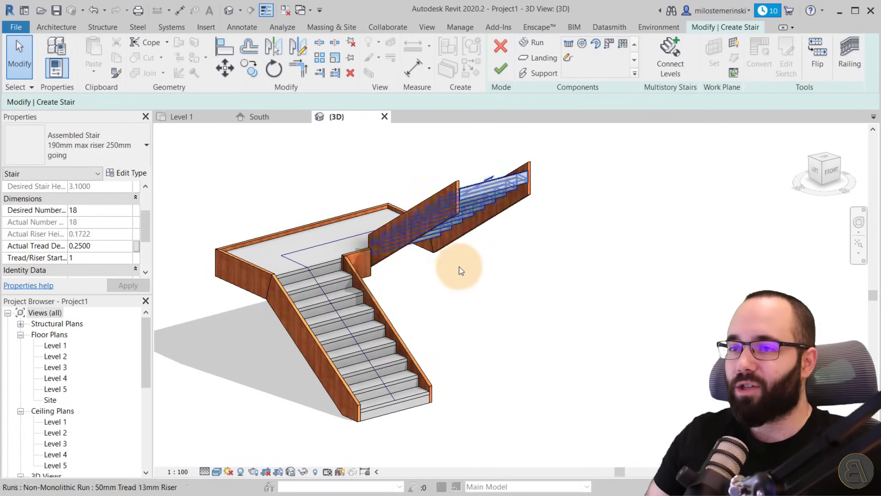
pyautogui.click(820, 59)
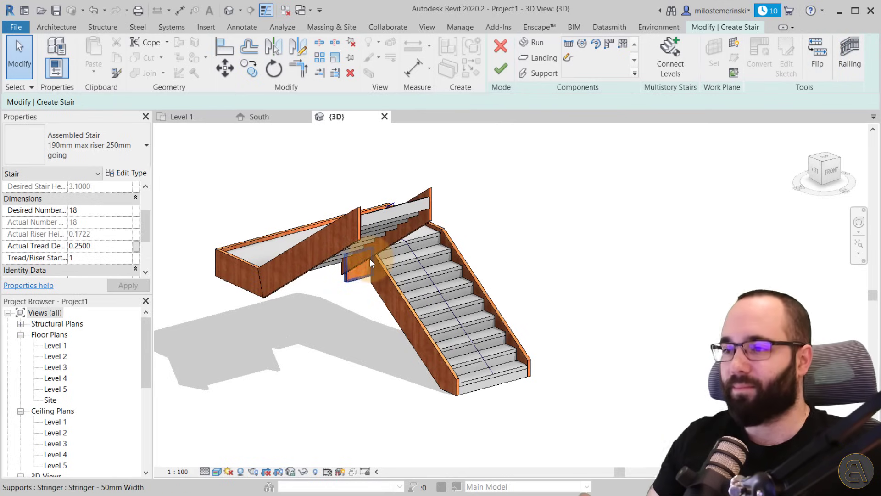
pyautogui.click(818, 60)
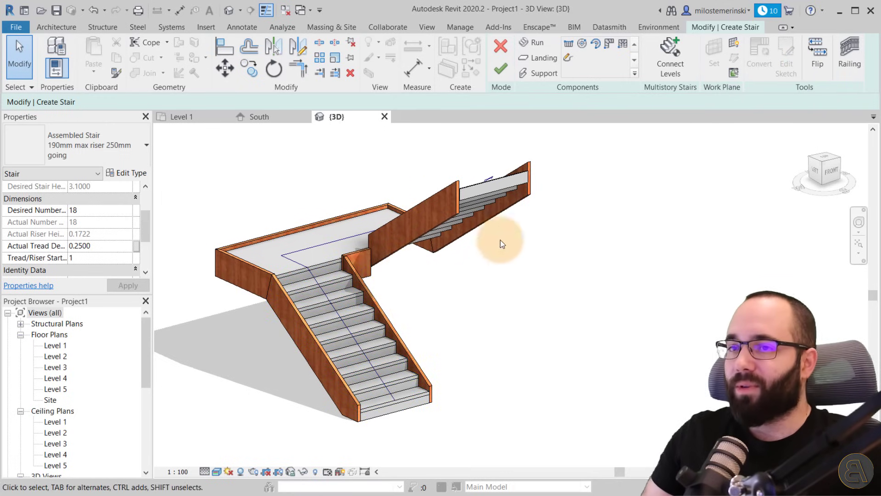
# Set the stair's Default railing position to Treads
pyautogui.click(848, 69)
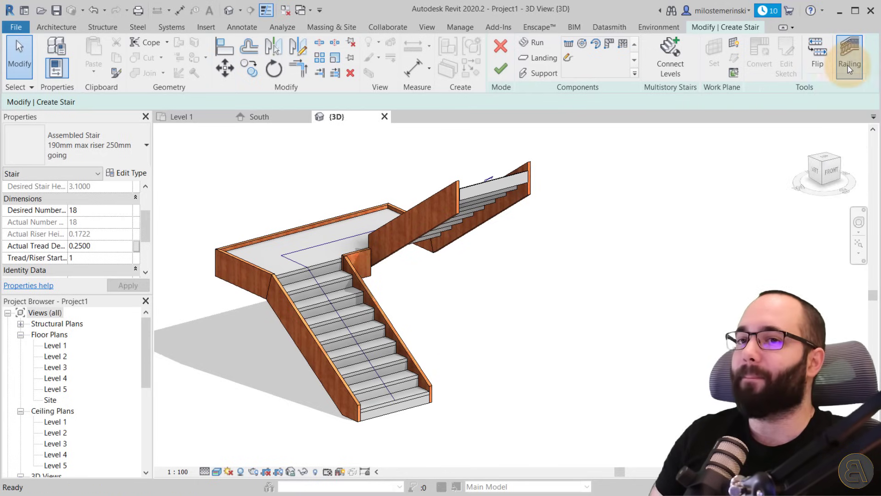
pyautogui.moveTo(850, 108); pyautogui.dragTo(279, 147)
pyautogui.click(259, 175)
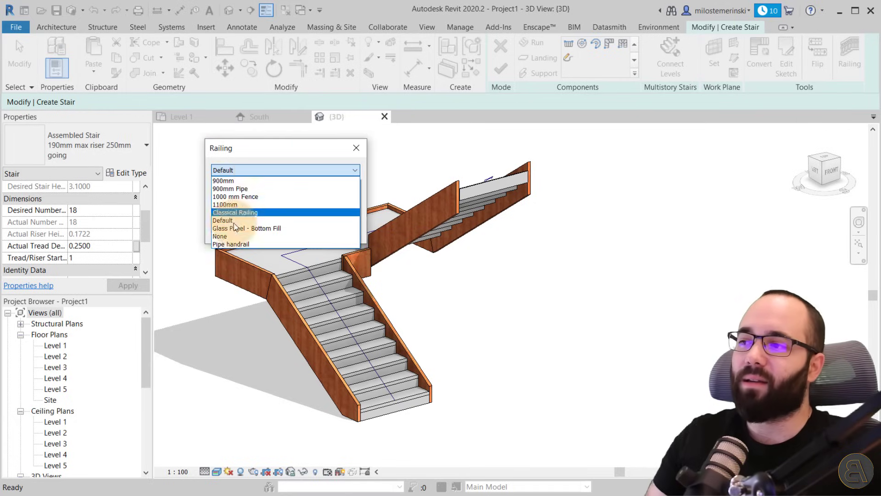
pyautogui.click(363, 148)
pyautogui.click(357, 148)
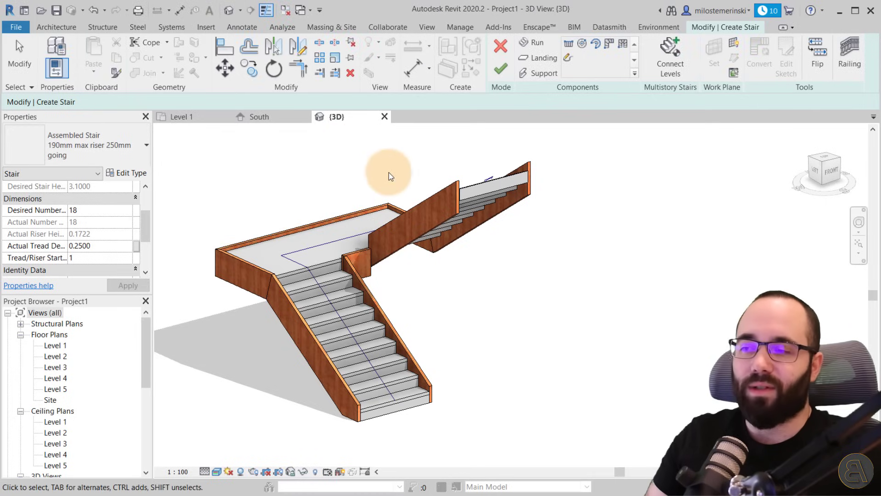
pyautogui.click(838, 73)
pyautogui.click(218, 198)
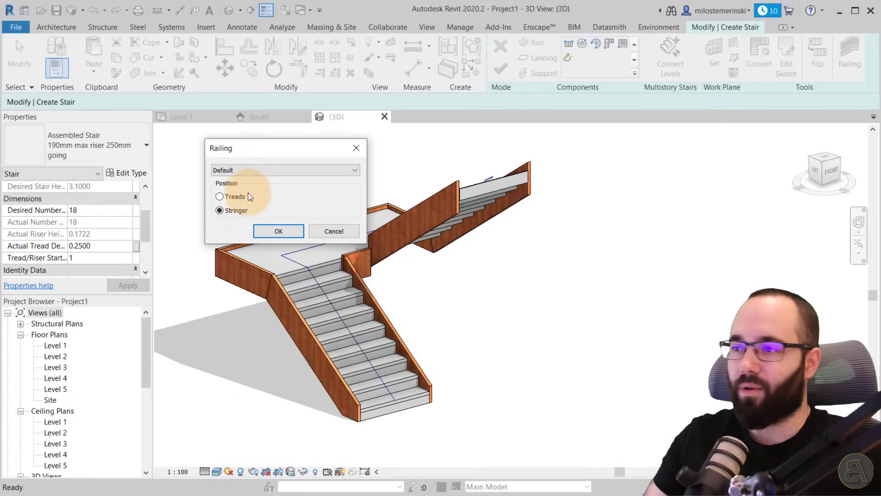
pyautogui.click(222, 196)
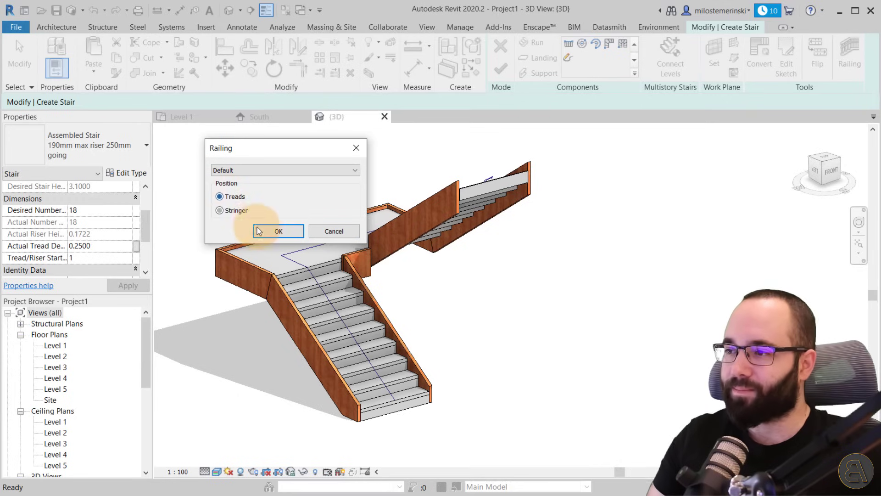
pyautogui.click(291, 232)
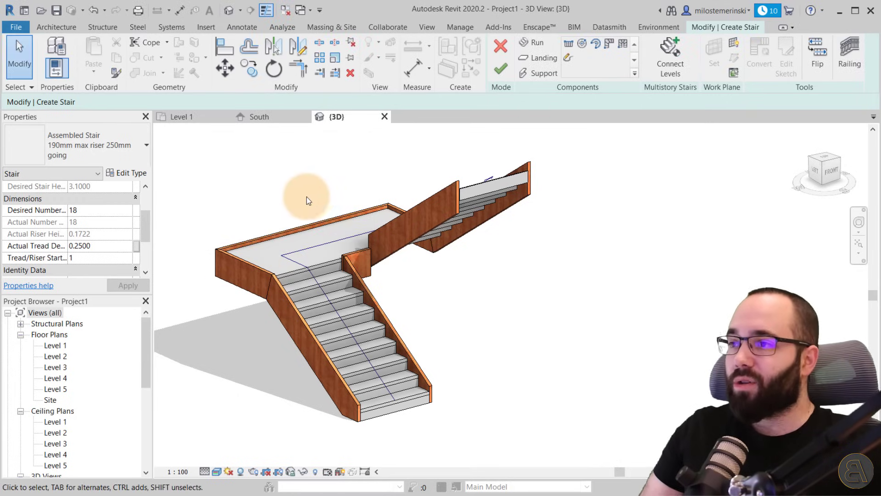
# Connect the stair to Levels 3, 4 and 5 via the South elevation, then review it in 3D
pyautogui.scroll(-4, 321, 192)
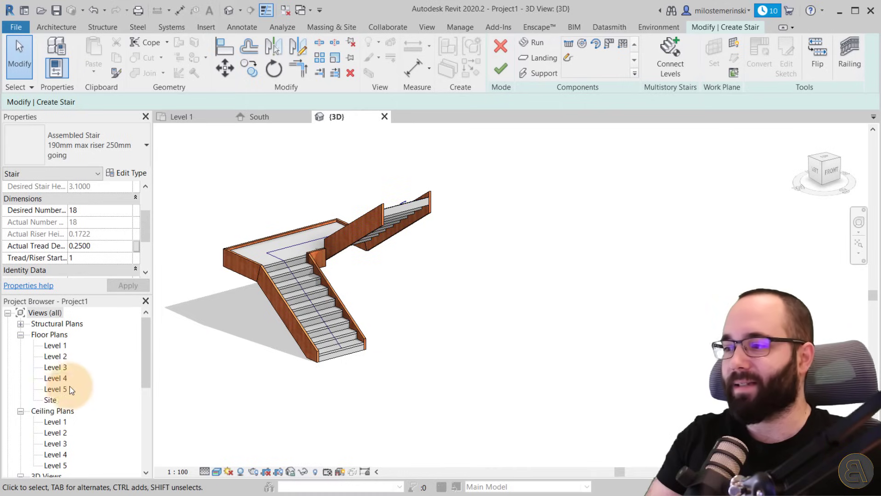
pyautogui.click(669, 73)
pyautogui.click(258, 117)
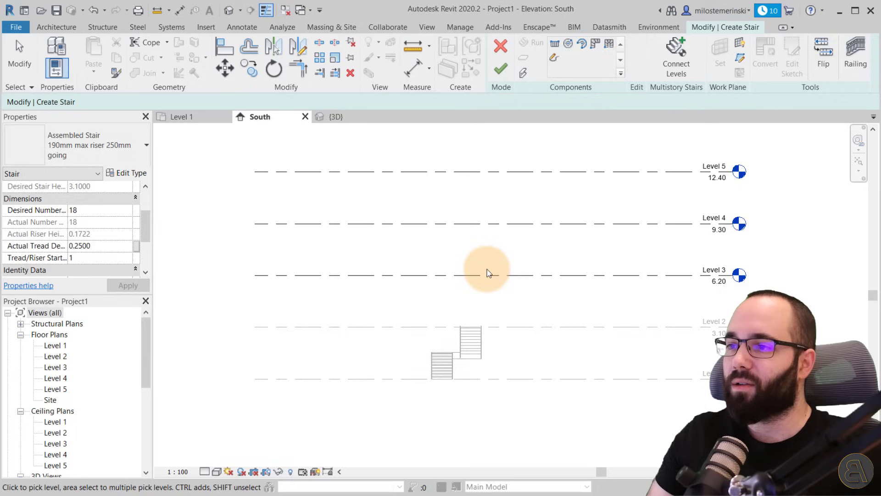
pyautogui.moveTo(569, 300); pyautogui.dragTo(404, 163)
pyautogui.click(500, 69)
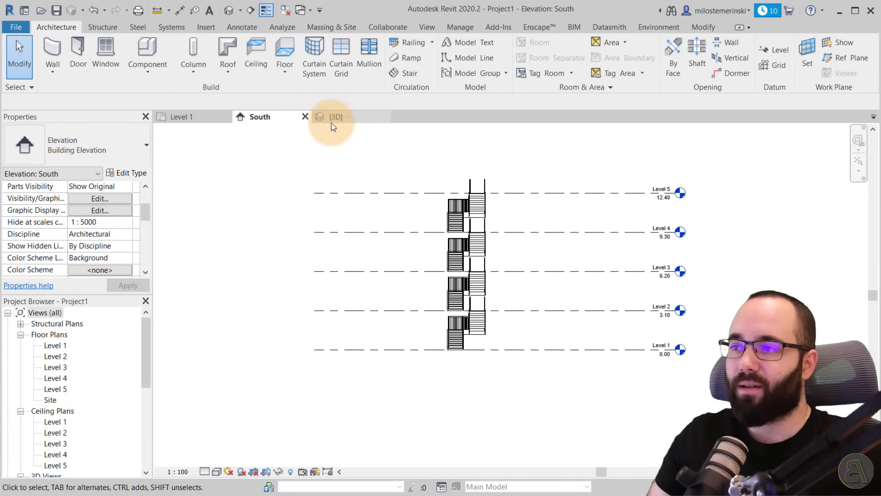
pyautogui.click(335, 117)
pyautogui.moveTo(449, 287); pyautogui.dragTo(386, 344, button='middle')
pyautogui.scroll(-5, 414, 329)
pyautogui.scroll(4, 472, 275)
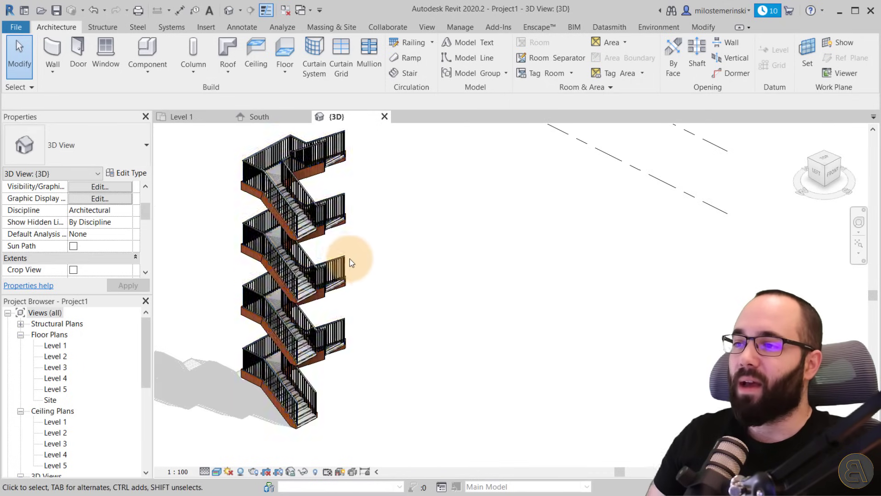
pyautogui.click(345, 289)
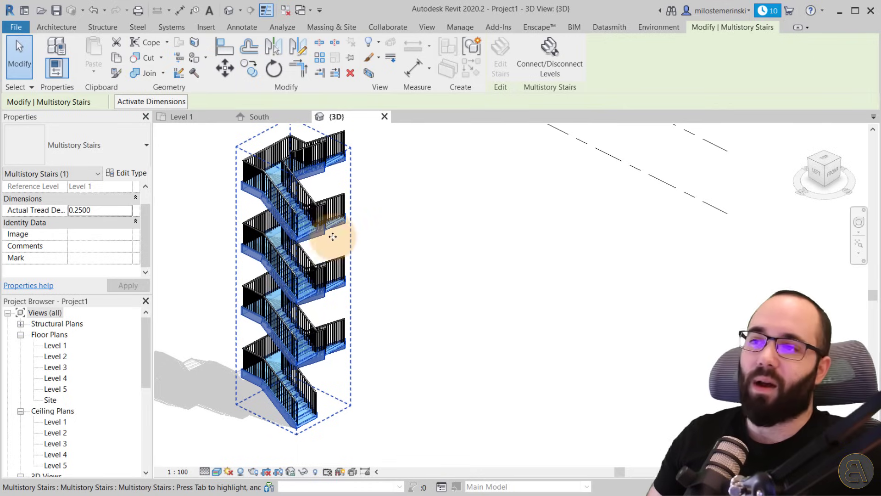
# Undo the multistory connection, leaving a single Level 1 to Level 2 stair
pyautogui.click(99, 12)
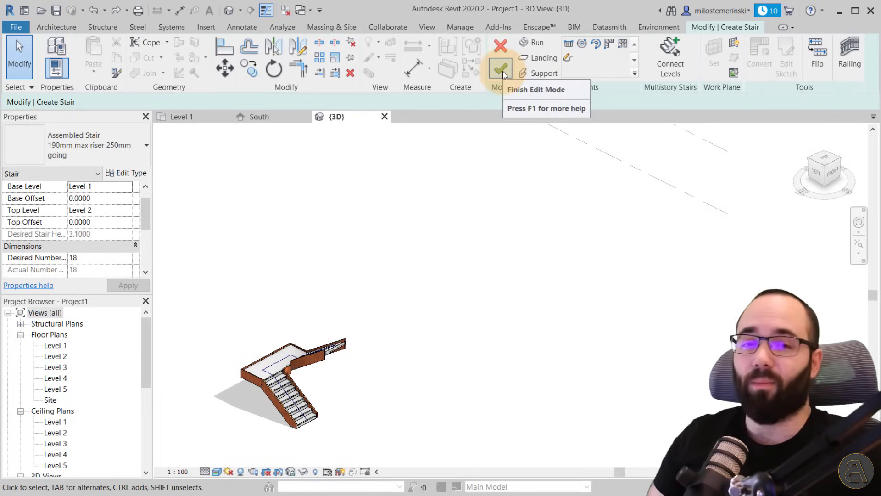
pyautogui.click(502, 71)
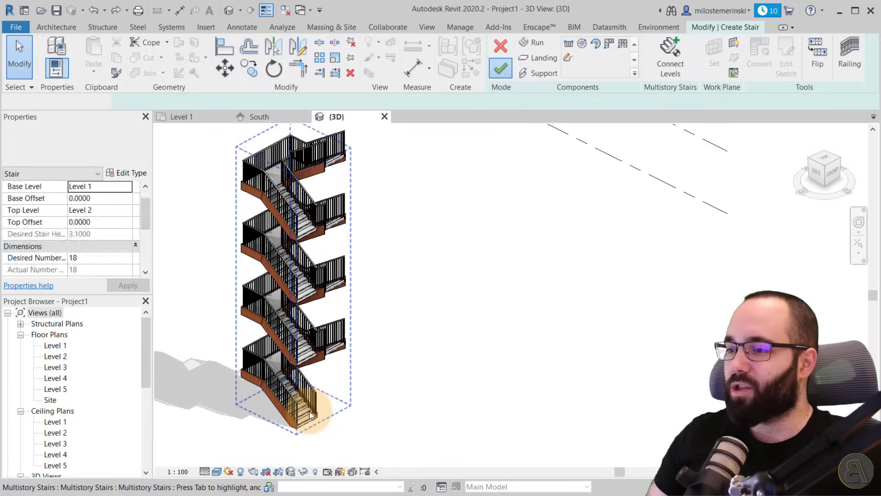
pyautogui.click(94, 11)
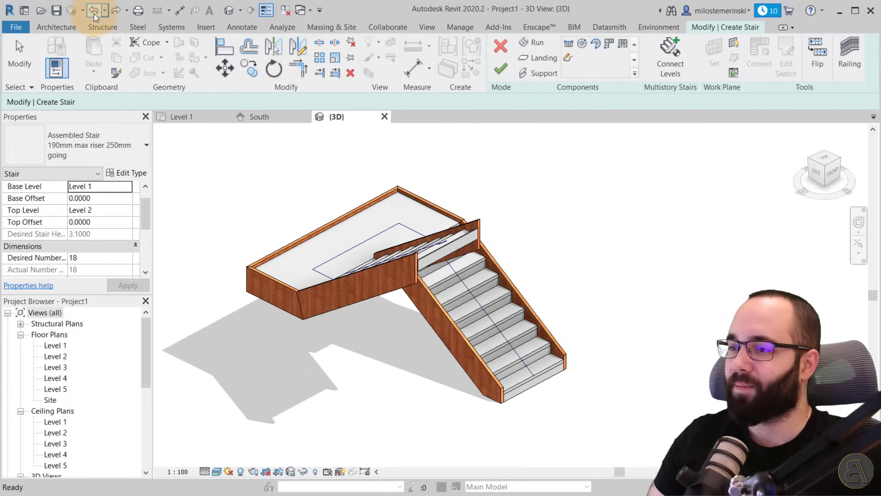
pyautogui.click(499, 69)
# Delete both stair railings and inspect the bare stair in 3D
pyautogui.click(557, 294)
pyautogui.keyDown('shift'); pyautogui.moveTo(629, 329); pyautogui.dragTo(420, 187, button='middle'); pyautogui.keyUp('shift')
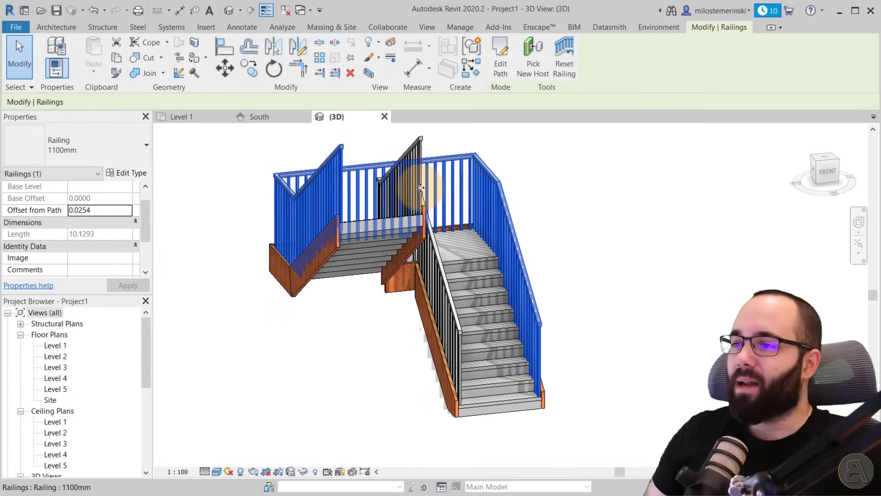
pyautogui.keyDown('ctrl'); pyautogui.click(422, 156); pyautogui.keyUp('ctrl')
pyautogui.press('Delete')
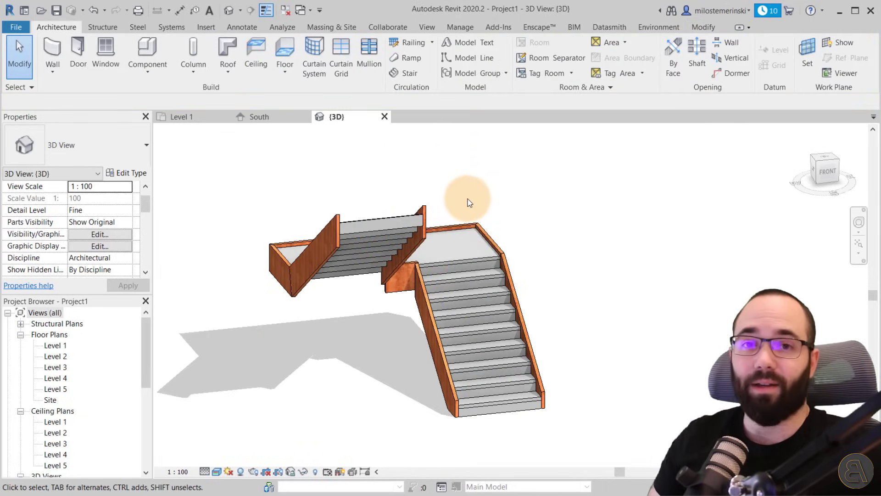
pyautogui.keyDown('shift'); pyautogui.moveTo(469, 200); pyautogui.dragTo(531, 305, button='middle'); pyautogui.keyUp('shift')
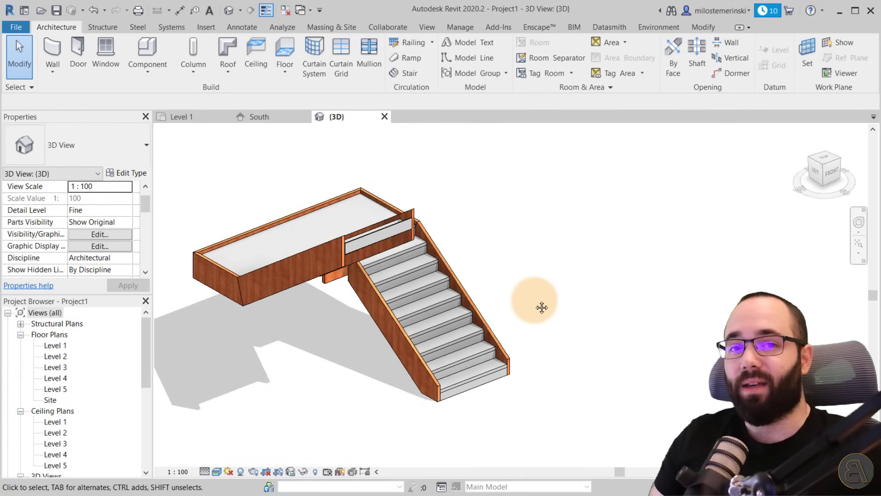
# Open the Type Properties of the 190mm max riser 250mm going stair to review Construction and Supports
pyautogui.click(456, 320)
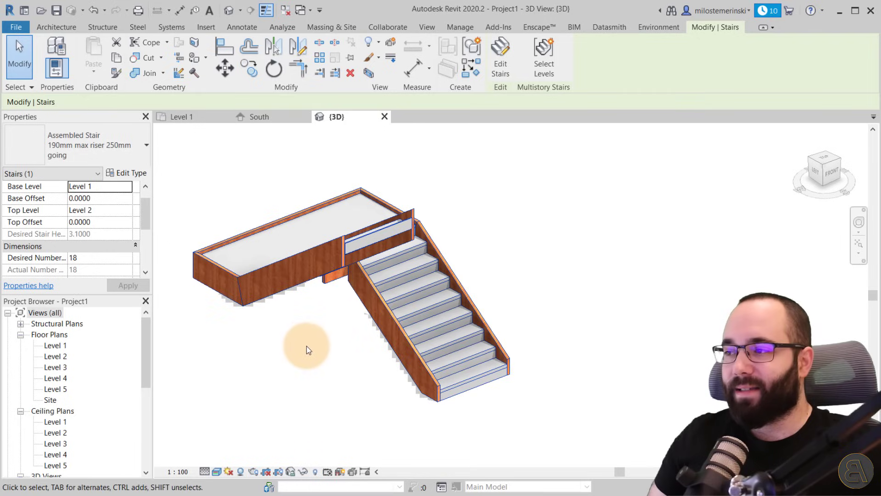
pyautogui.keyDown('shift'); pyautogui.moveTo(307, 350); pyautogui.dragTo(309, 305, button='middle'); pyautogui.keyUp('shift')
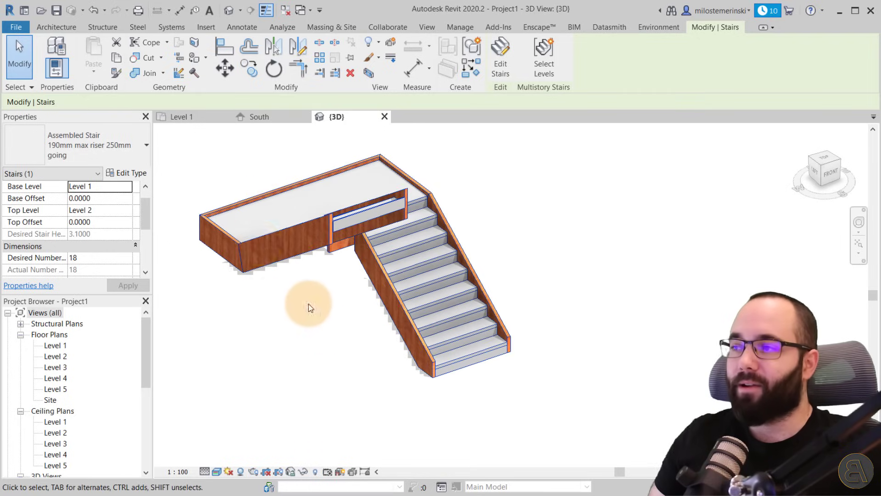
pyautogui.click(138, 178)
pyautogui.moveTo(335, 69); pyautogui.dragTo(318, 73)
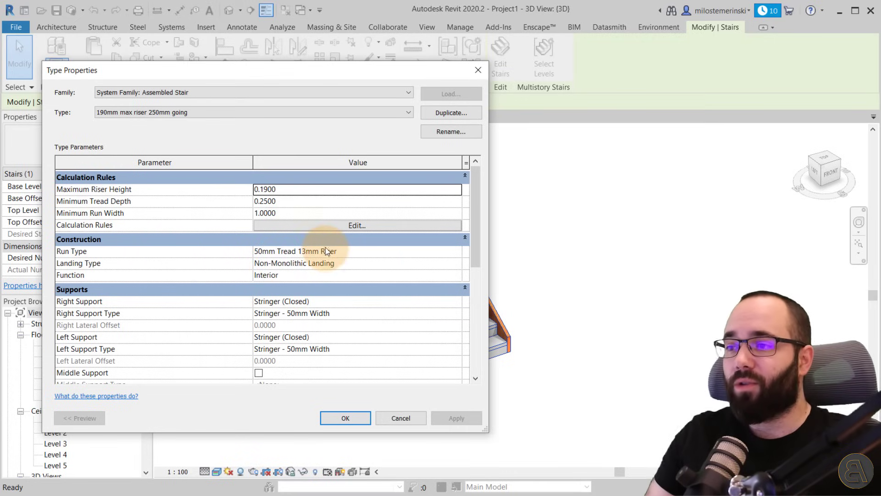
pyautogui.scroll(-3, 321, 257)
pyautogui.scroll(1, 316, 289)
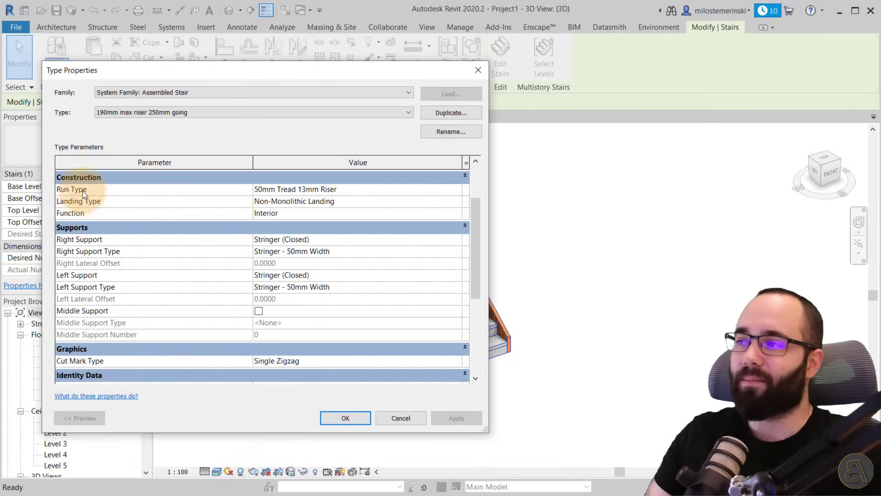
pyautogui.moveTo(391, 79); pyautogui.dragTo(170, 127)
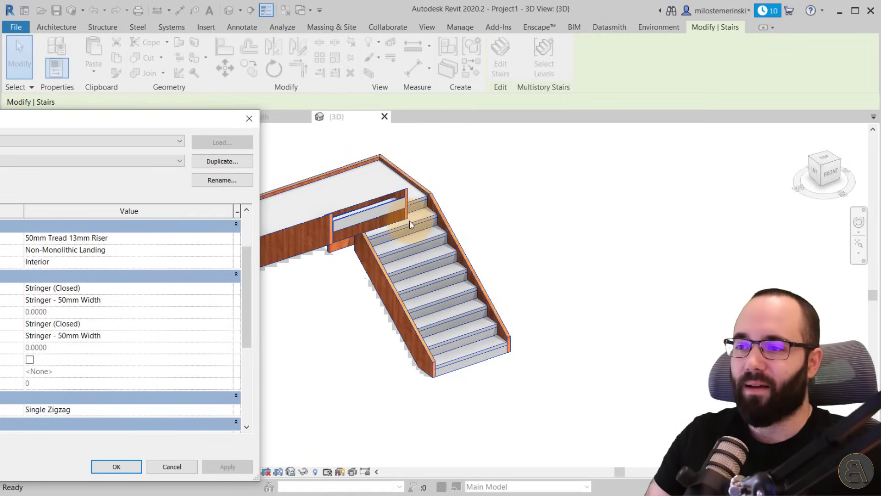
pyautogui.moveTo(158, 118); pyautogui.dragTo(432, 66)
# Turn off Riser in the 50mm Tread 13mm Riser run type and apply it
pyautogui.click(408, 186)
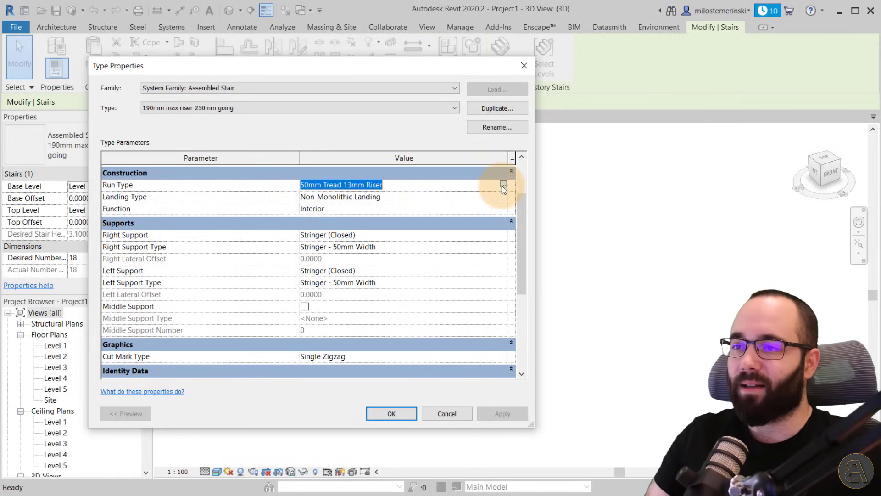
pyautogui.click(503, 184)
pyautogui.moveTo(359, 65); pyautogui.dragTo(322, 46)
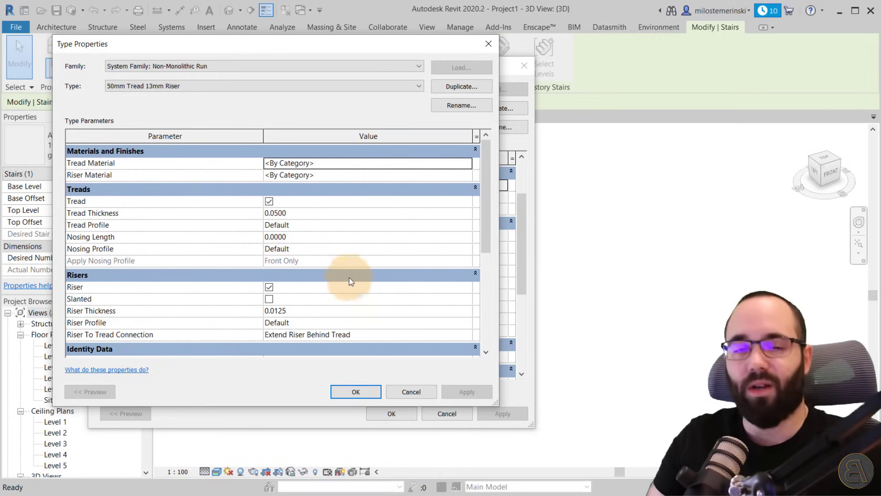
pyautogui.click(269, 287)
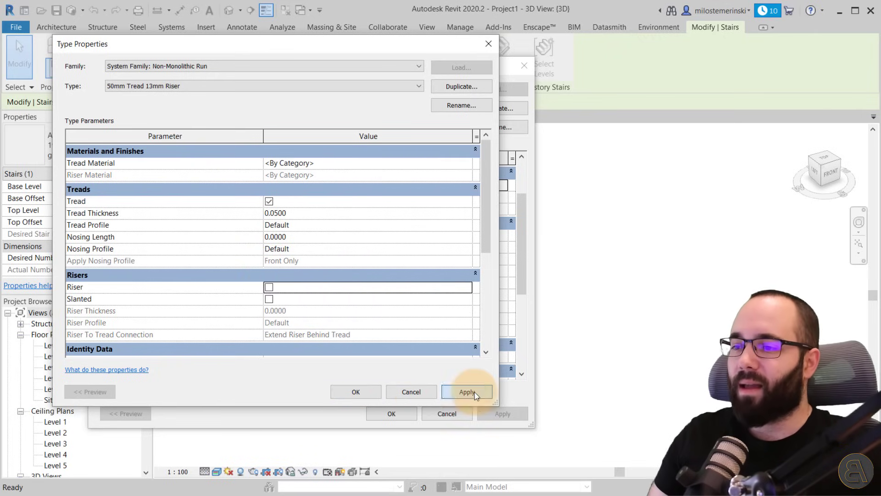
pyautogui.click(466, 392)
pyautogui.click(358, 391)
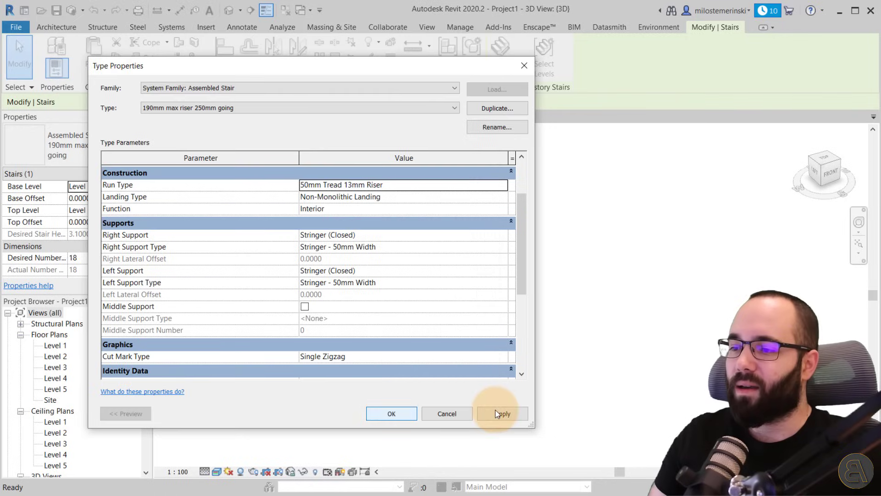
# Apply the stair type changes and orbit to a front view of the open treads
pyautogui.click(502, 414)
pyautogui.click(402, 414)
pyautogui.click(381, 402)
pyautogui.keyDown('shift'); pyautogui.moveTo(382, 401); pyautogui.dragTo(458, 392, button='middle'); pyautogui.keyUp('shift')
pyautogui.moveTo(327, 381)
pyautogui.keyDown('shift'); pyautogui.mouseDown(button='middle')
pyautogui.moveTo(350, 387)
pyautogui.moveTo(329, 380)
pyautogui.mouseUp(button='middle'); pyautogui.keyUp('shift')
# Toggle Same as Run off and on for the Non-Monolithic Landing type, then apply the stair type
pyautogui.click(402, 289)
pyautogui.click(121, 178)
pyautogui.click(346, 237)
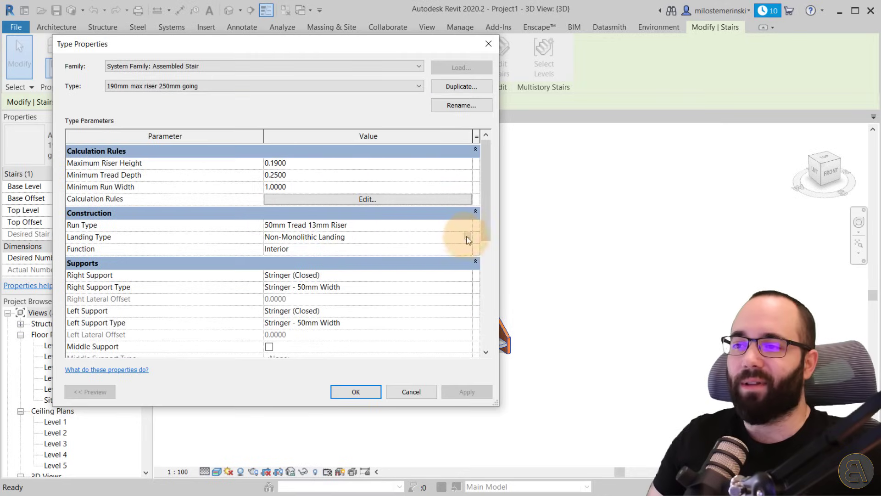
pyautogui.moveTo(421, 44)
pyautogui.mouseDown()
pyautogui.moveTo(280, 294)
pyautogui.moveTo(367, 117)
pyautogui.moveTo(414, 60)
pyautogui.mouseUp()
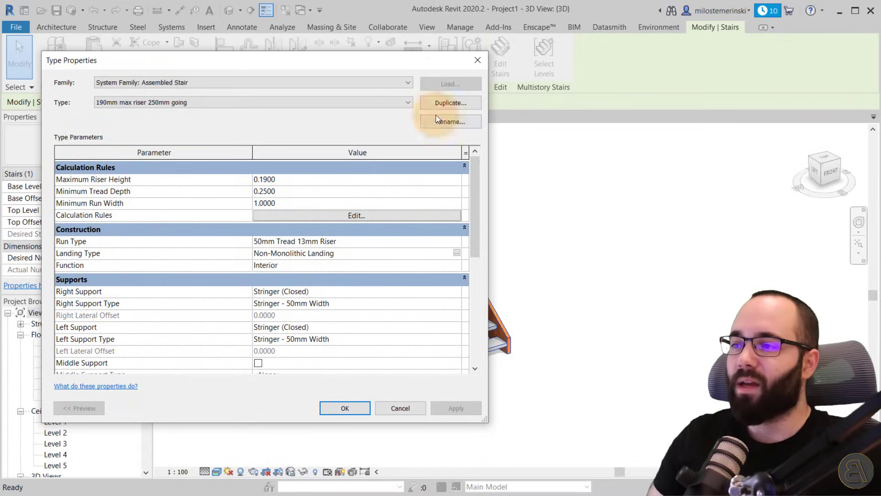
pyautogui.click(457, 253)
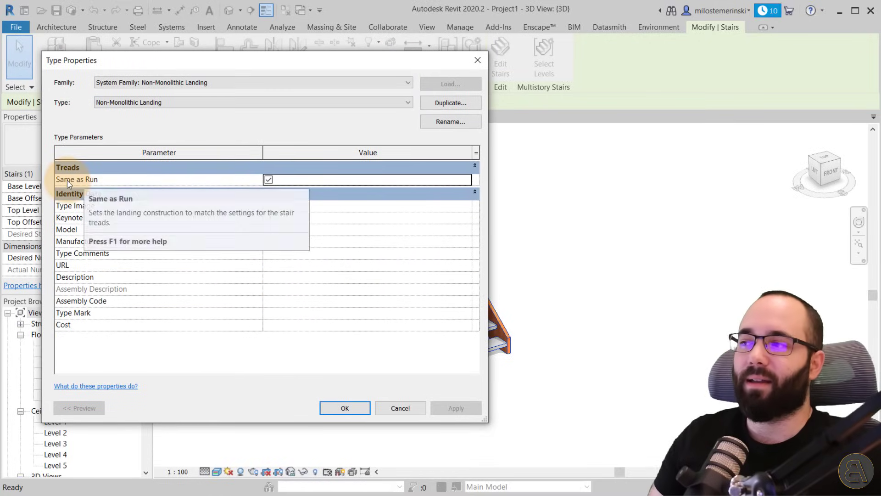
pyautogui.click(268, 181)
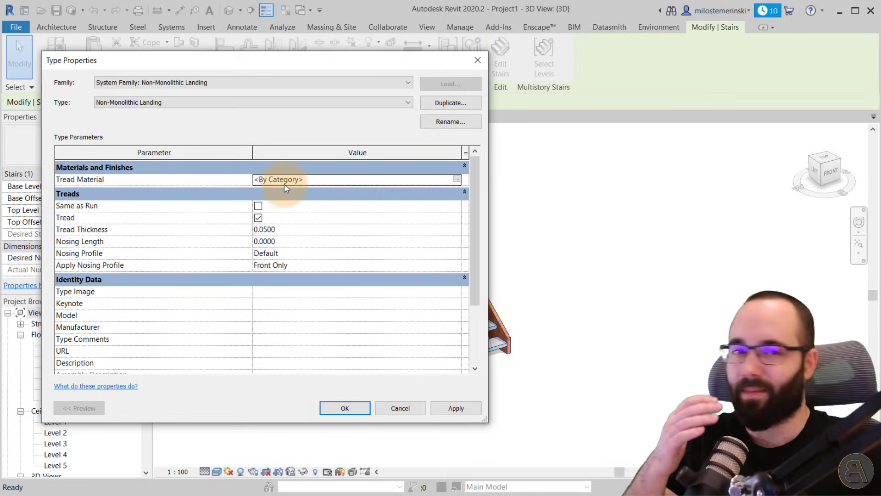
pyautogui.click(258, 205)
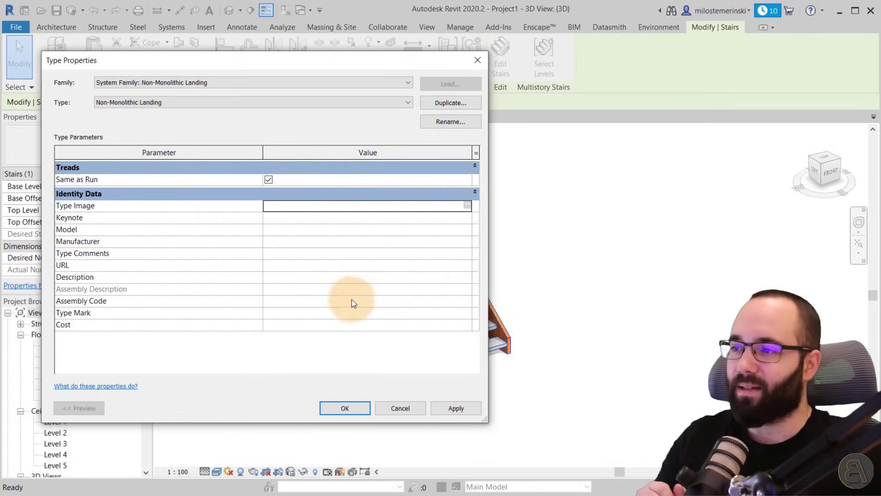
pyautogui.click(345, 408)
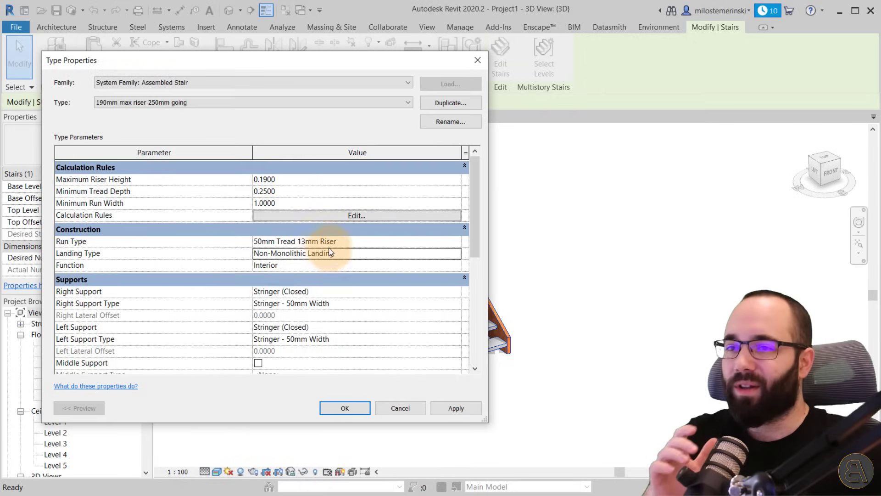
pyautogui.click(461, 412)
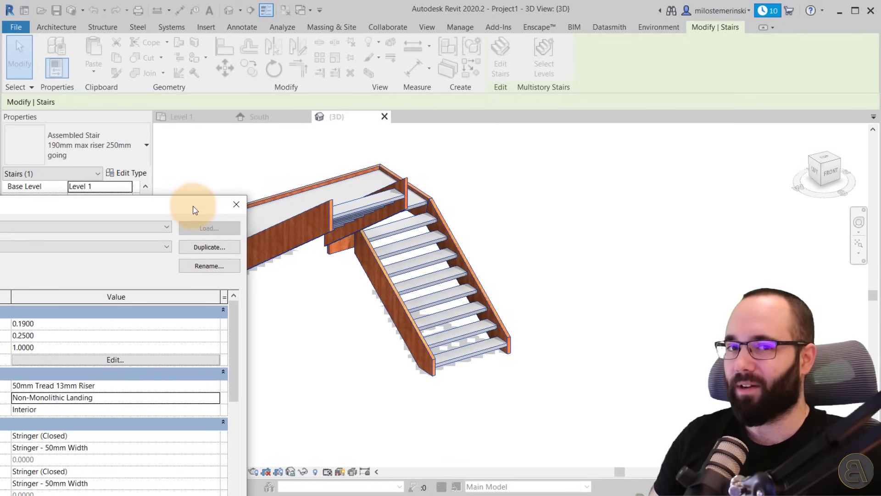
# Set both Right Support and Left Support to None in the stair type
pyautogui.moveTo(178, 210); pyautogui.dragTo(421, 71)
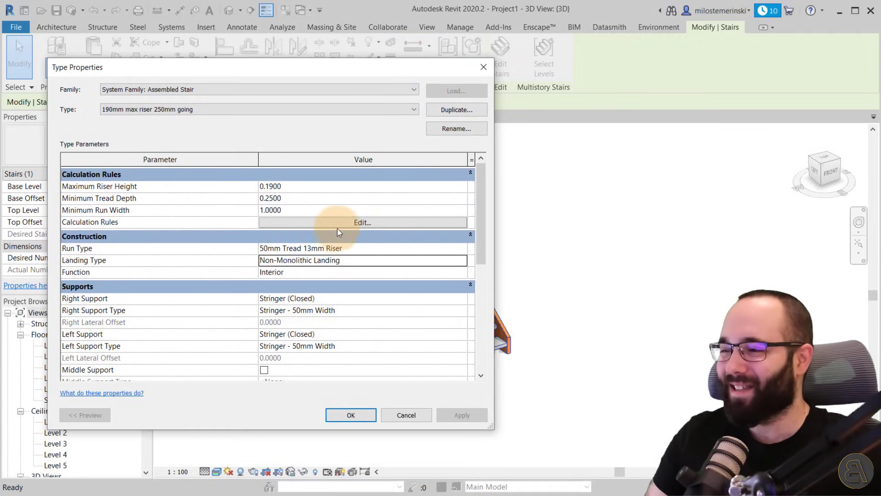
pyautogui.scroll(-2, 335, 228)
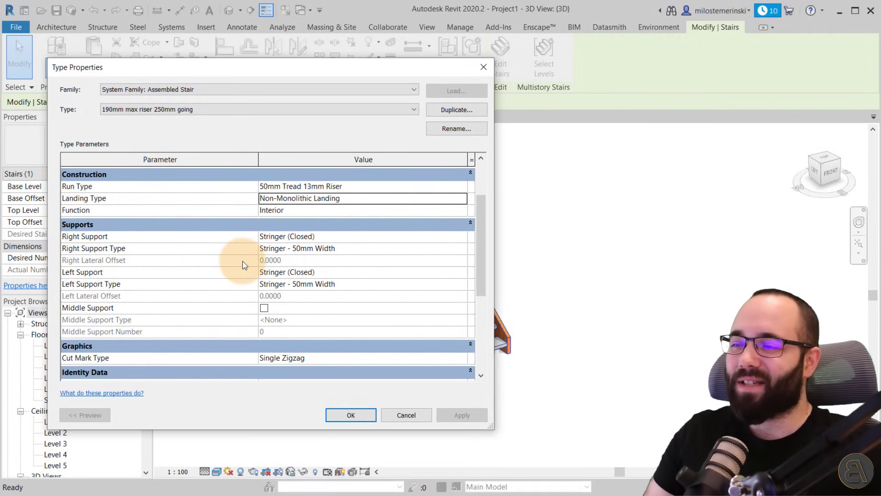
pyautogui.moveTo(370, 67); pyautogui.dragTo(46, 65)
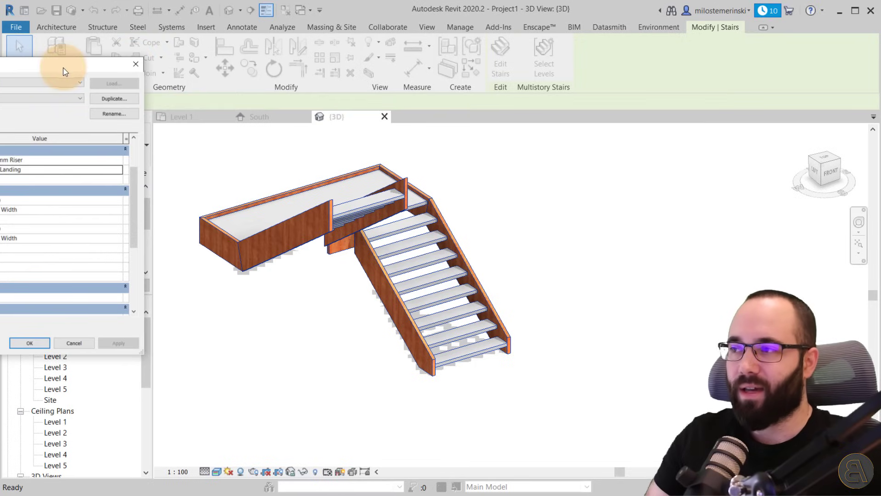
pyautogui.moveTo(63, 71); pyautogui.dragTo(431, 67)
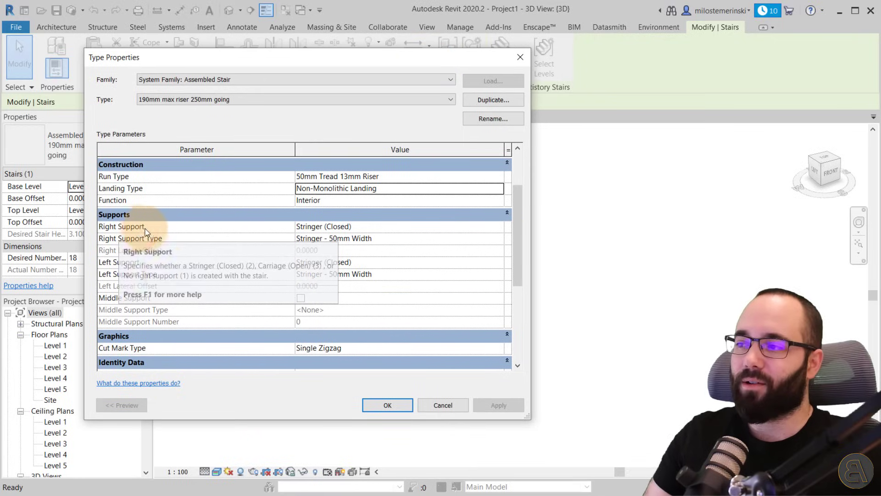
pyautogui.click(321, 227)
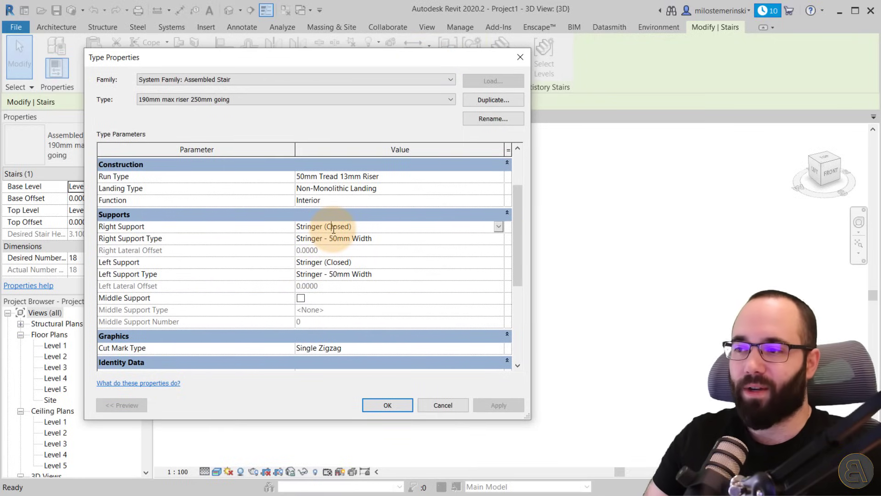
pyautogui.click(499, 227)
pyautogui.click(358, 239)
pyautogui.click(498, 262)
pyautogui.click(498, 262)
pyautogui.click(449, 272)
# Apply the stringer removal, close Type Properties, and reselect the stair
pyautogui.click(499, 404)
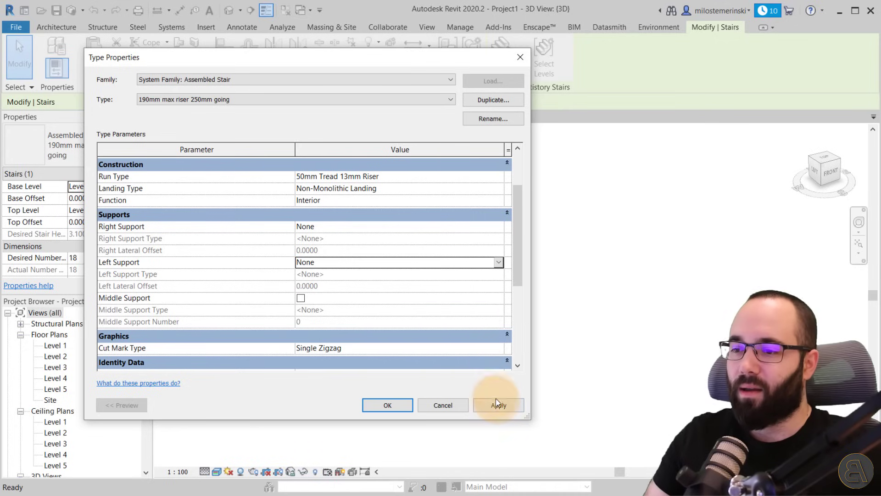
pyautogui.click(397, 407)
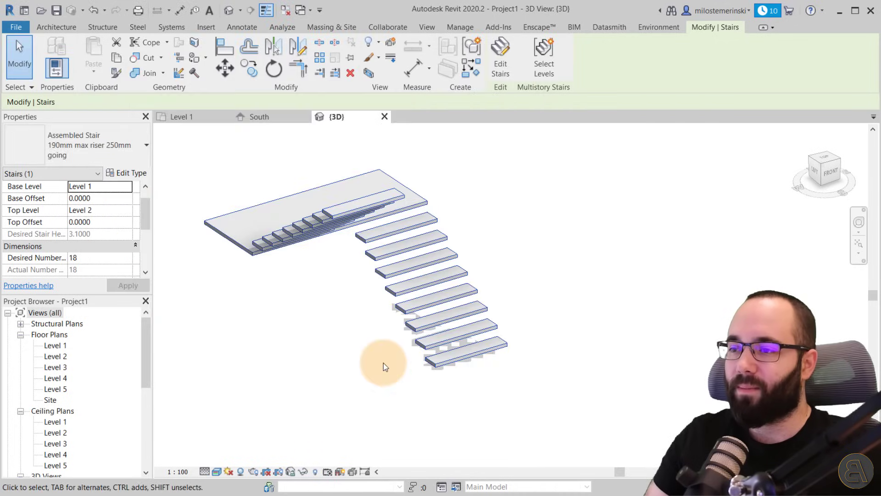
pyautogui.click(366, 360)
pyautogui.click(383, 288)
pyautogui.moveTo(356, 333)
pyautogui.keyDown('shift'); pyautogui.mouseDown(button='middle')
pyautogui.moveTo(486, 246)
pyautogui.moveTo(356, 340)
pyautogui.mouseUp(button='middle'); pyautogui.keyUp('shift')
# Enable one Carriage - 50mm Width middle support, review the carriage type, and close Type Properties
pyautogui.click(124, 172)
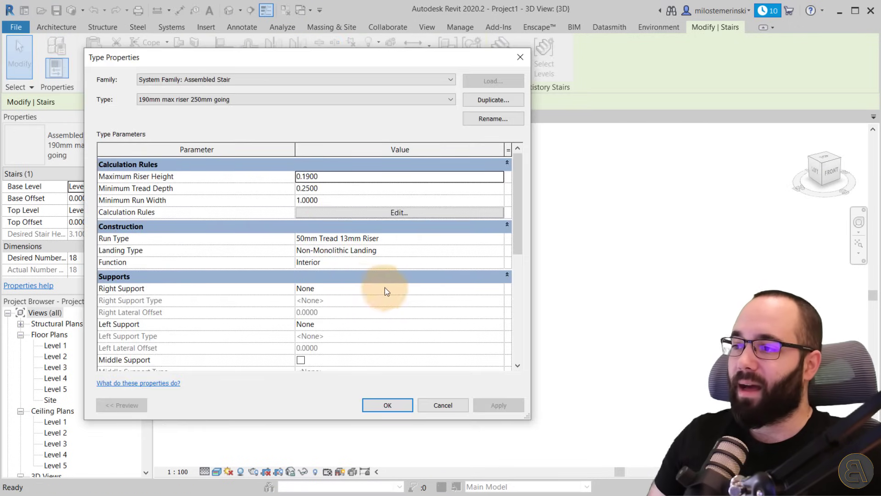
pyautogui.scroll(-3, 388, 305)
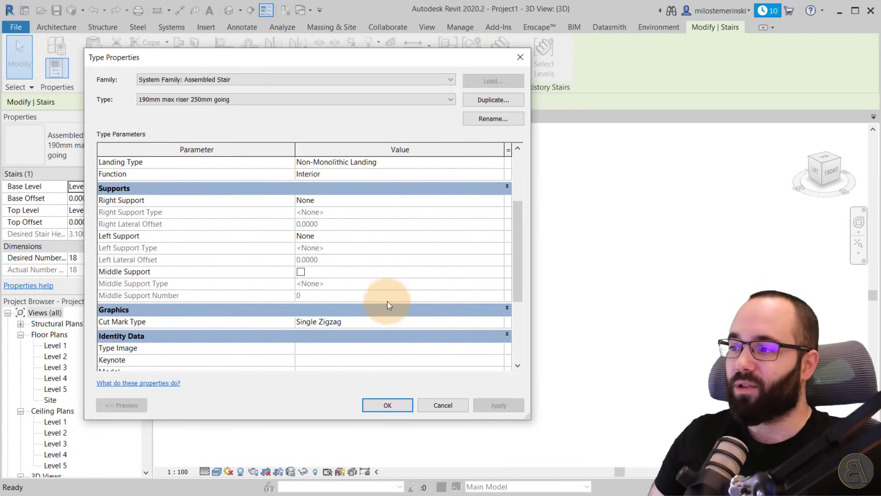
pyautogui.click(300, 272)
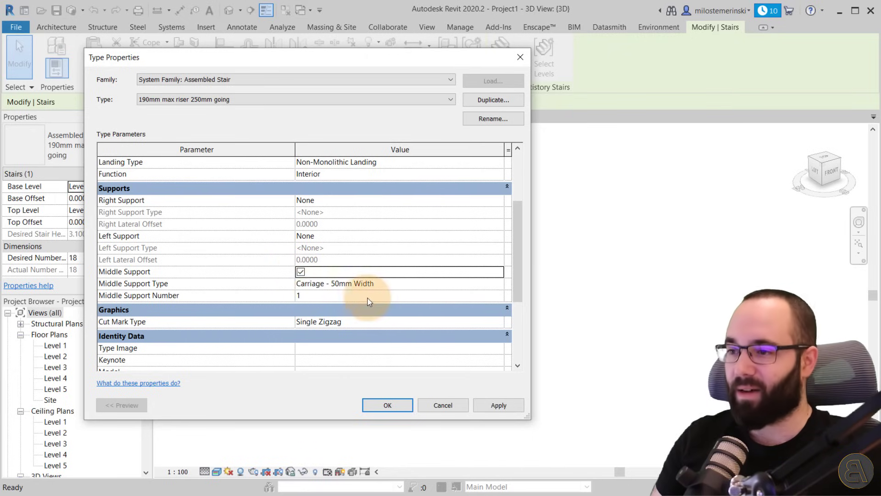
pyautogui.doubleClick(499, 284)
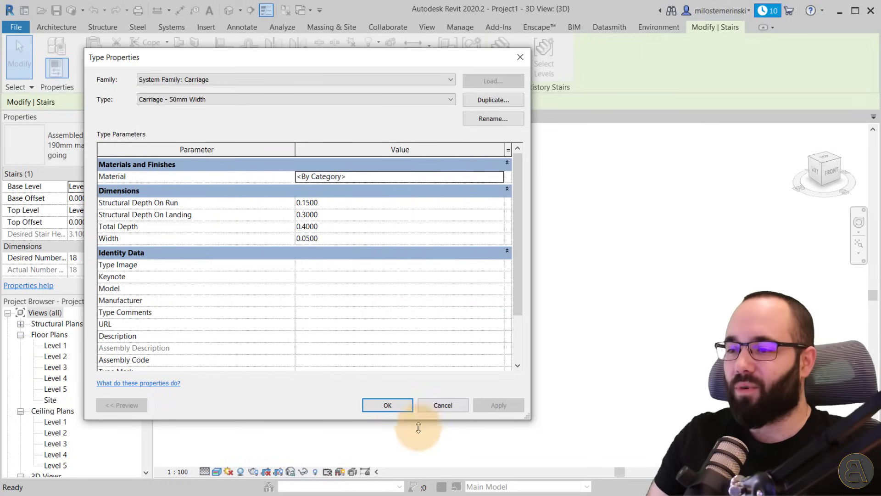
pyautogui.click(374, 406)
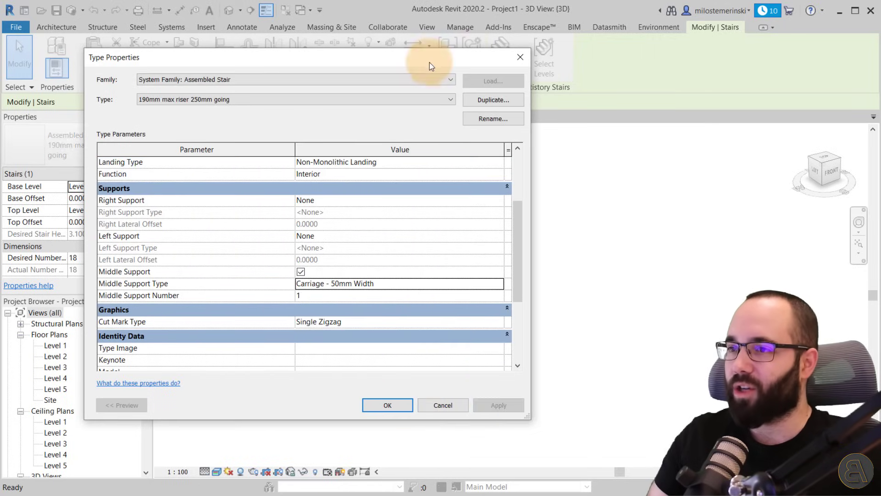
pyautogui.moveTo(429, 64); pyautogui.dragTo(119, 83)
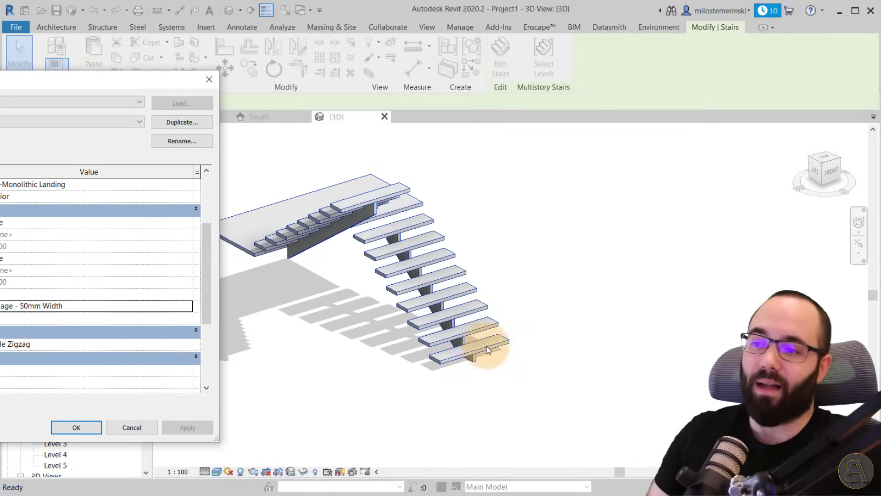
pyautogui.moveTo(159, 83); pyautogui.dragTo(434, 56)
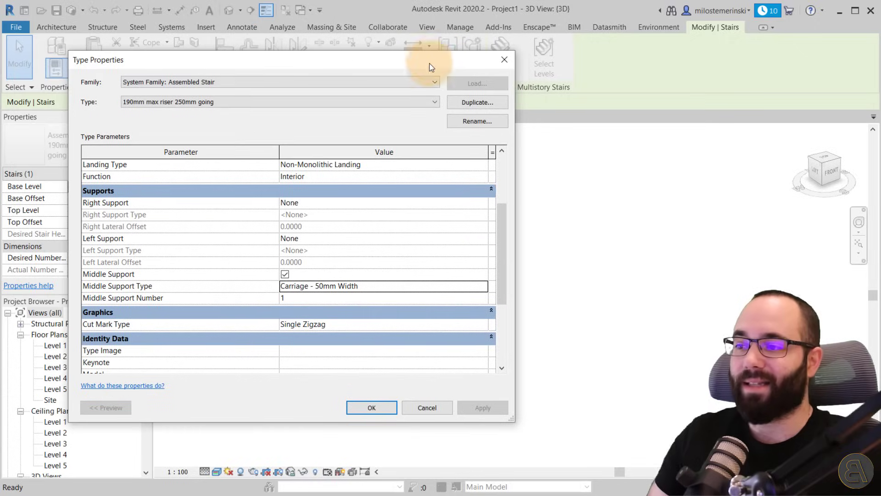
pyautogui.click(380, 416)
# Switch to the Level 1 floor plan and frame the stair with its cut mark and UP arrow
pyautogui.click(314, 132)
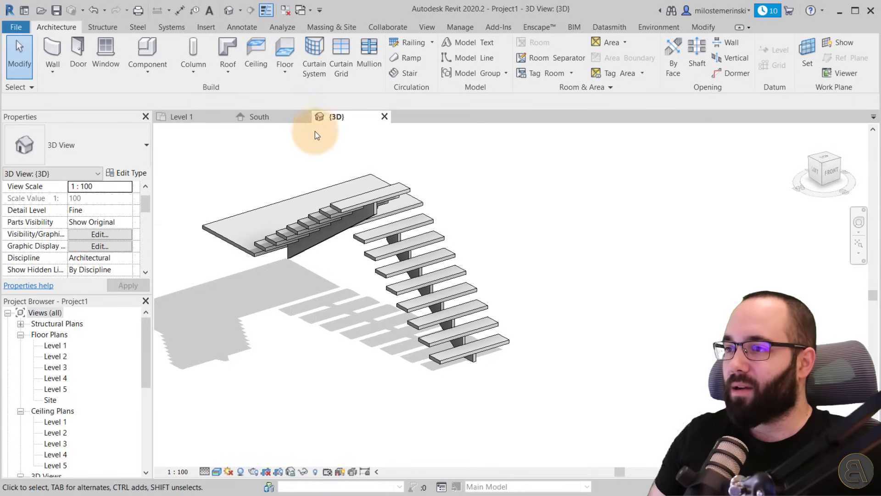
pyautogui.click(205, 117)
pyautogui.scroll(-1, 525, 338)
pyautogui.moveTo(530, 330); pyautogui.dragTo(492, 317, button='middle')
pyautogui.scroll(1, 419, 256)
pyautogui.scroll(2, 507, 350)
pyautogui.scroll(-1, 508, 351)
pyautogui.moveTo(561, 324); pyautogui.dragTo(494, 296, button='middle')
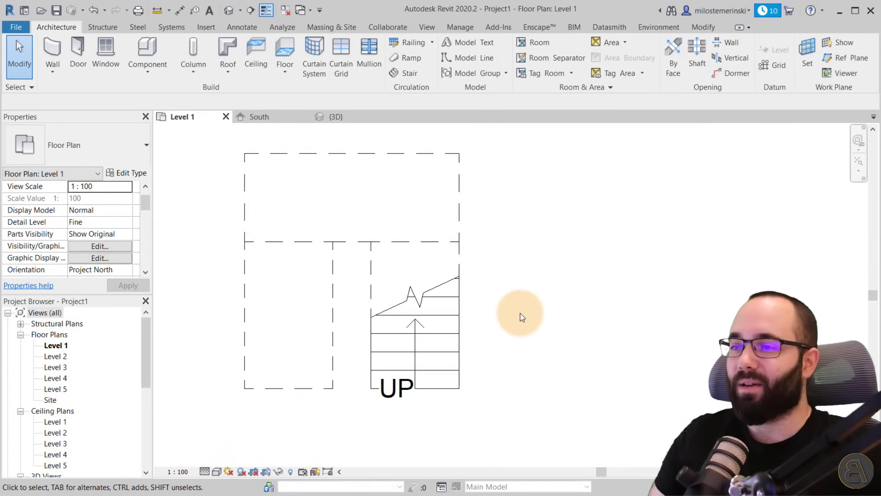
pyautogui.moveTo(486, 348); pyautogui.dragTo(451, 341, button='middle')
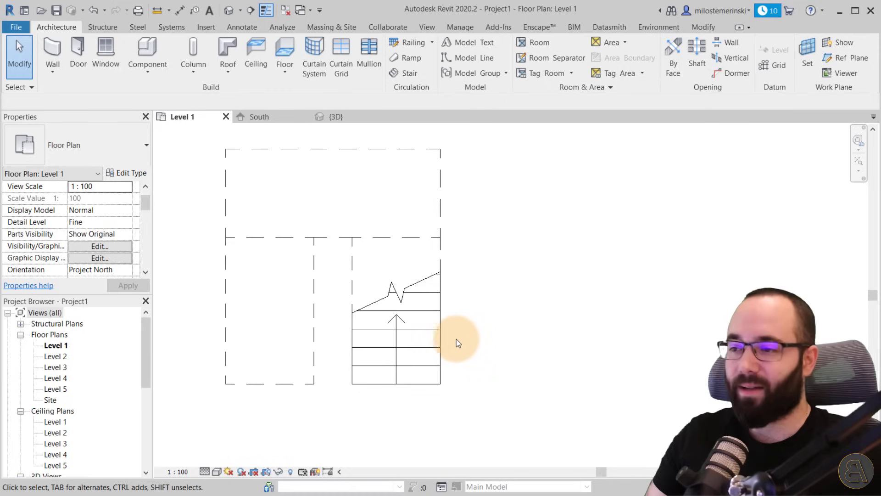
pyautogui.scroll(2, 431, 331)
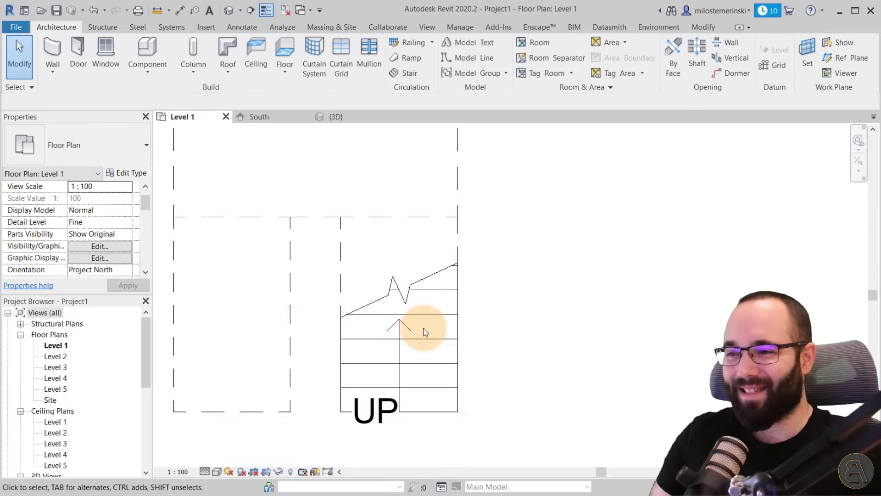
# Open the stair's type settings via TP and the Single Zigzag cut mark type properties
pyautogui.click(417, 320)
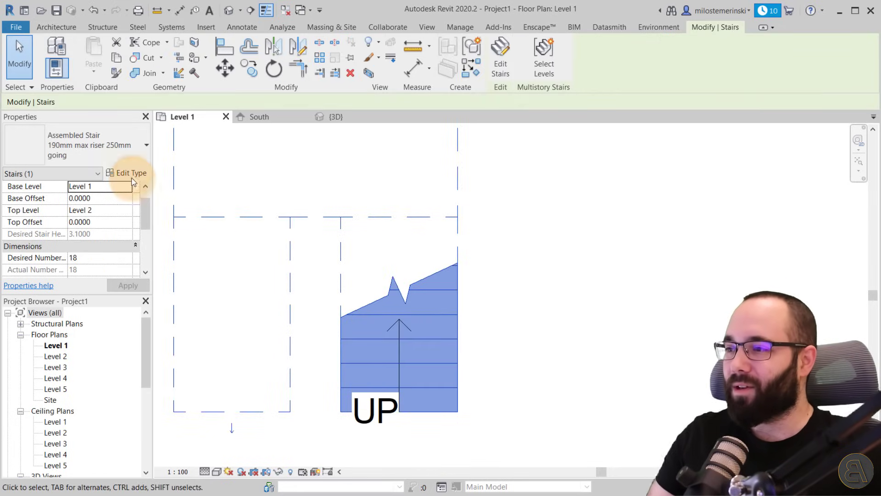
pyautogui.press('t')
pyautogui.press('p')
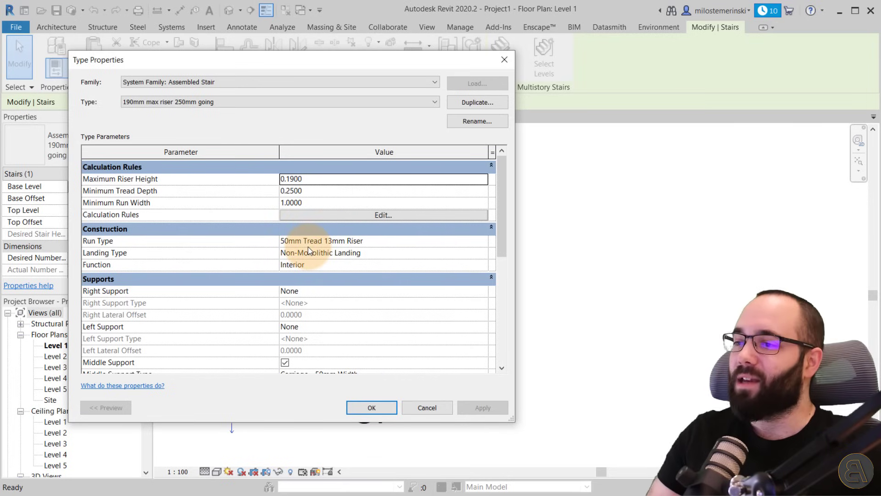
pyautogui.moveTo(314, 63); pyautogui.dragTo(296, 52)
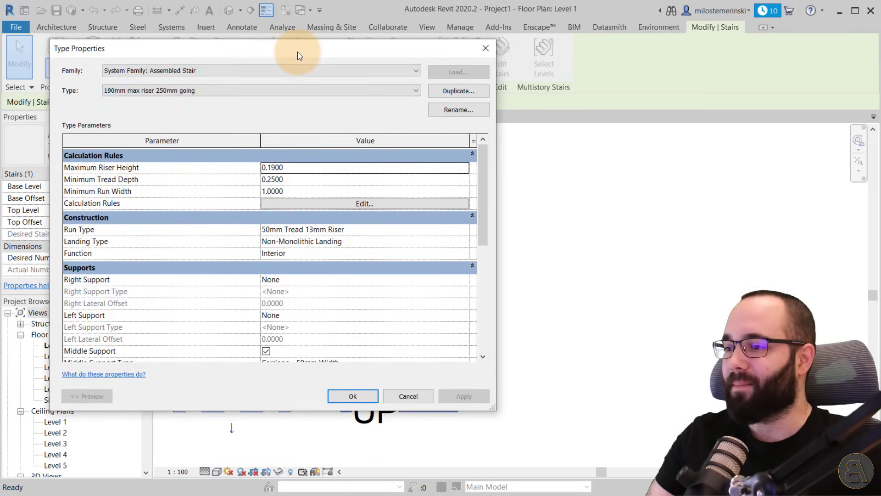
pyautogui.scroll(-4, 403, 257)
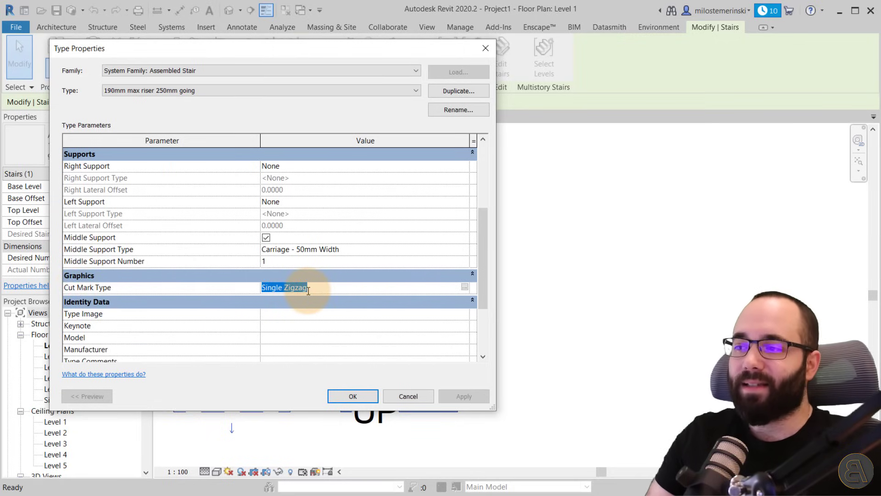
pyautogui.click(465, 287)
# Preview the Double line cut mark type, then switch back to Single Zigzag
pyautogui.moveTo(227, 50); pyautogui.dragTo(246, 72)
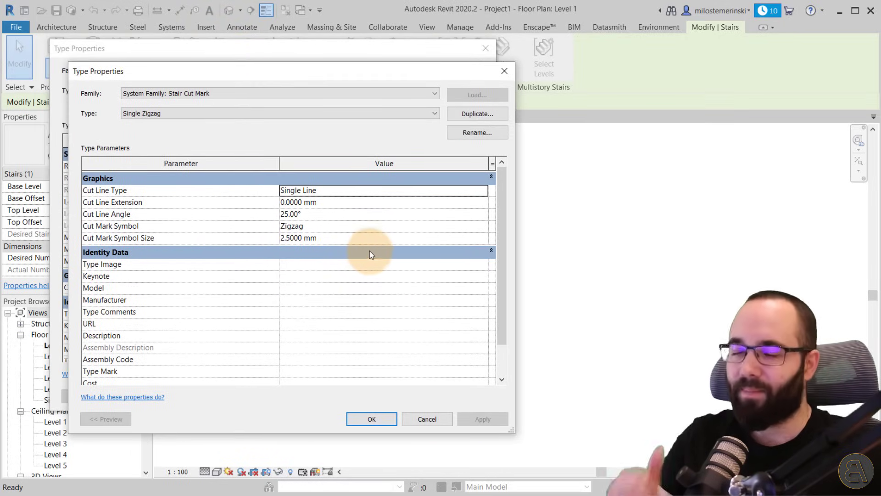
pyautogui.click(184, 114)
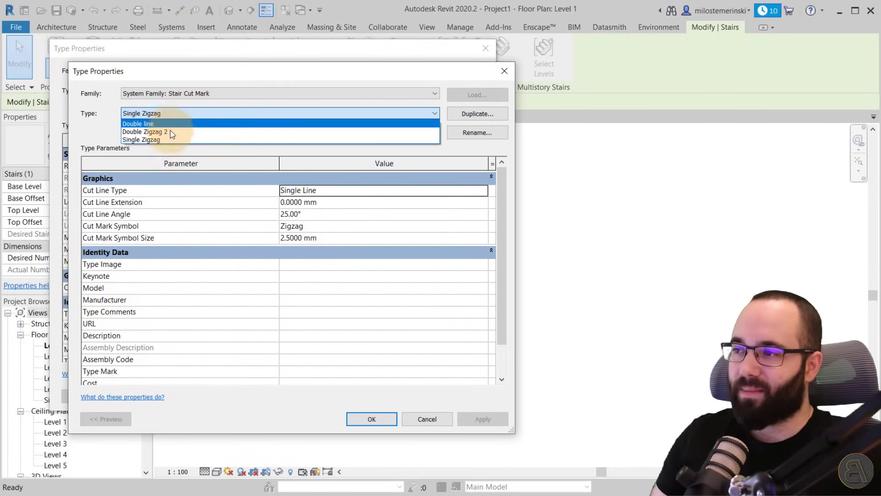
pyautogui.click(136, 123)
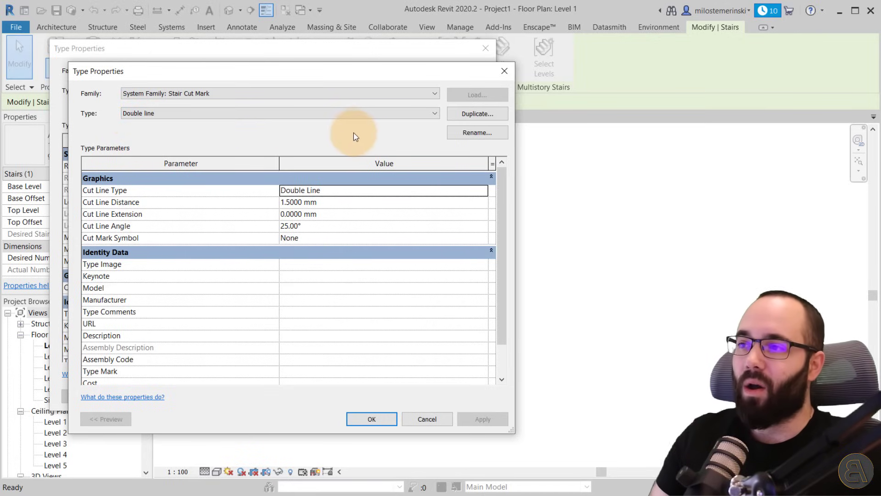
pyautogui.click(313, 113)
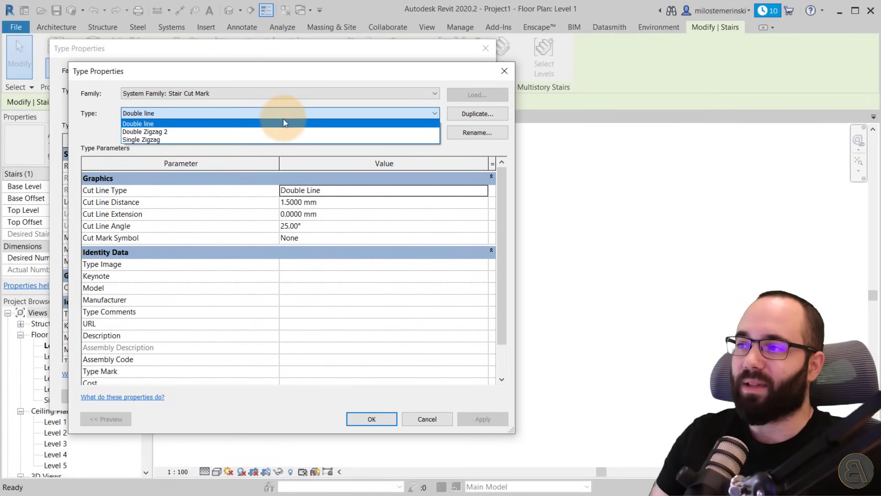
pyautogui.click(269, 140)
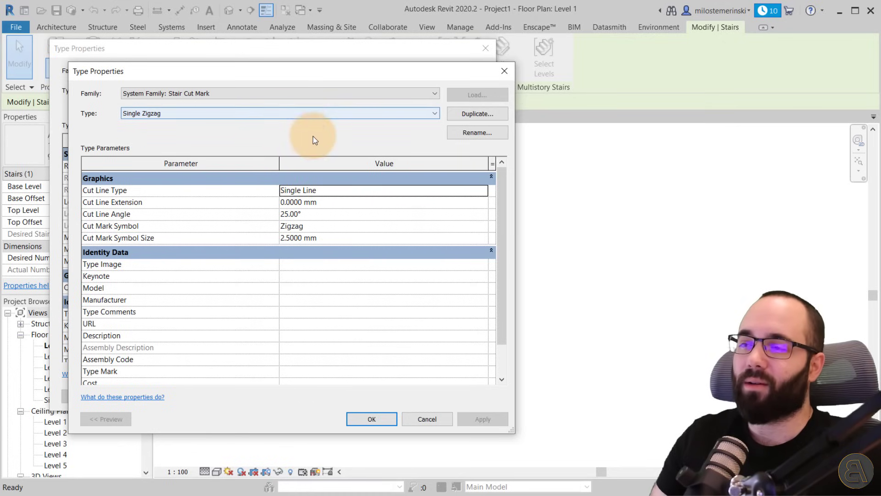
# Duplicate the cut mark as 'New Cool Line' with a Double Line cut line type
pyautogui.click(478, 113)
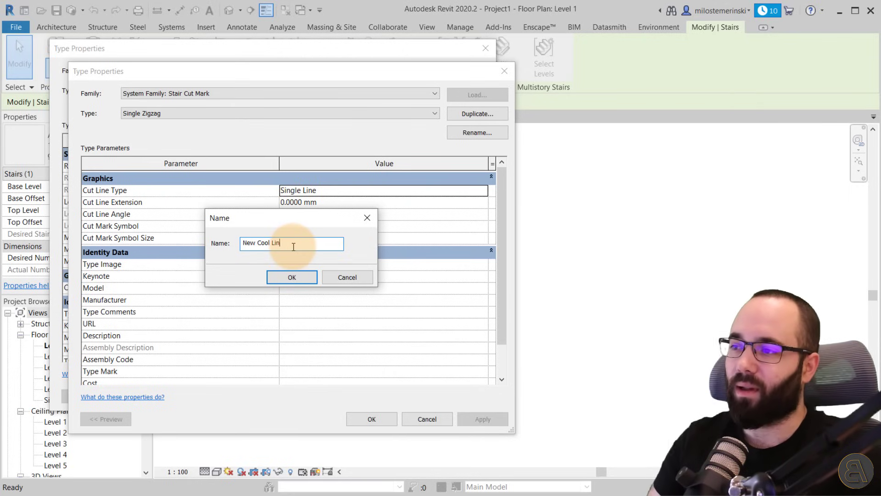
pyautogui.write('New Cool Line')
pyautogui.press('Return')
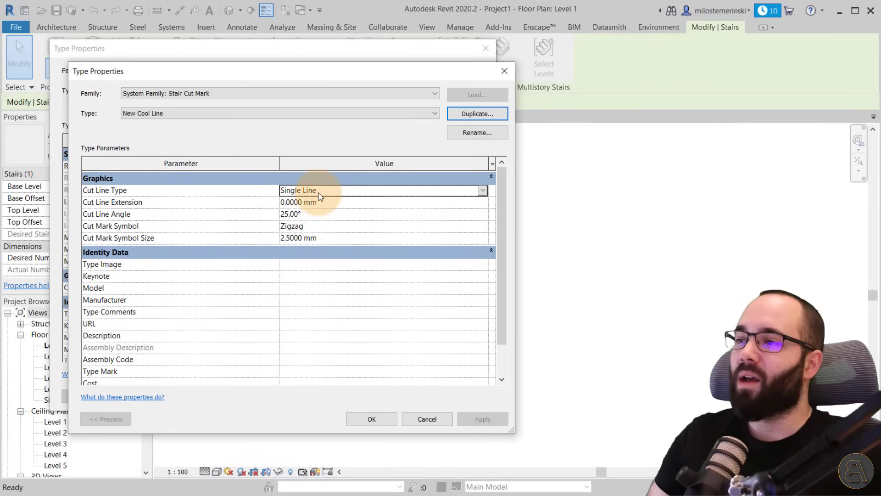
pyautogui.click(482, 190)
pyautogui.click(364, 212)
# Remove the zigzag symbol, set cut line extension 1.5 and cut line distance 1
pyautogui.click(344, 240)
pyautogui.click(437, 241)
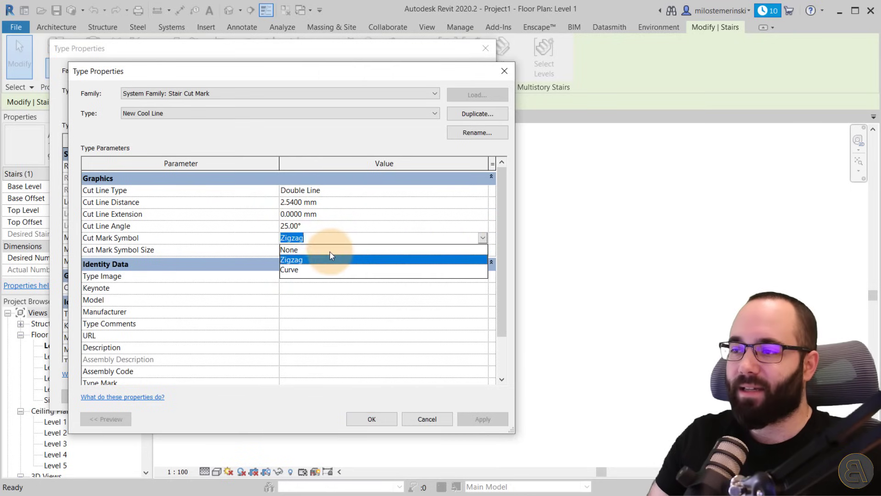
pyautogui.click(302, 250)
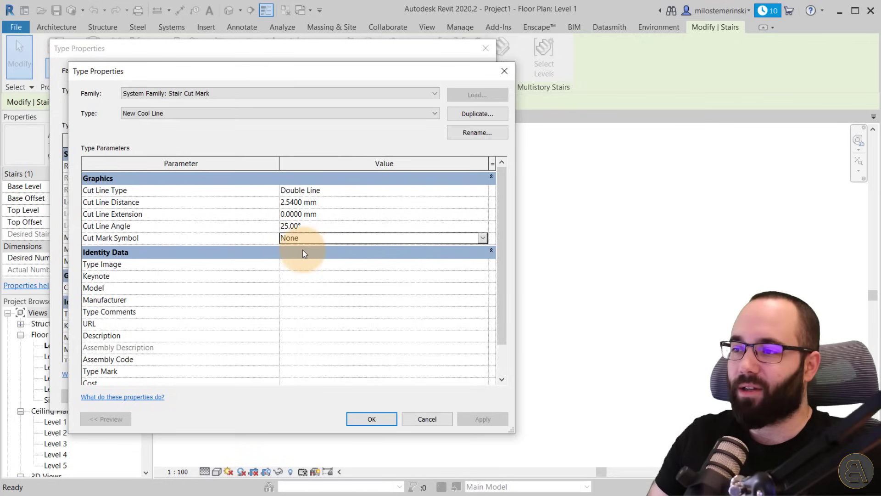
pyautogui.click(323, 216)
pyautogui.click(147, 214)
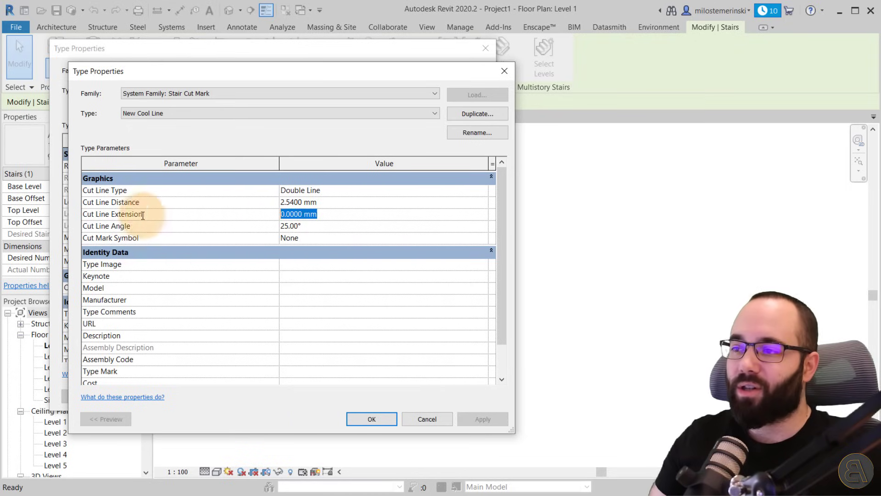
pyautogui.write('1.5')
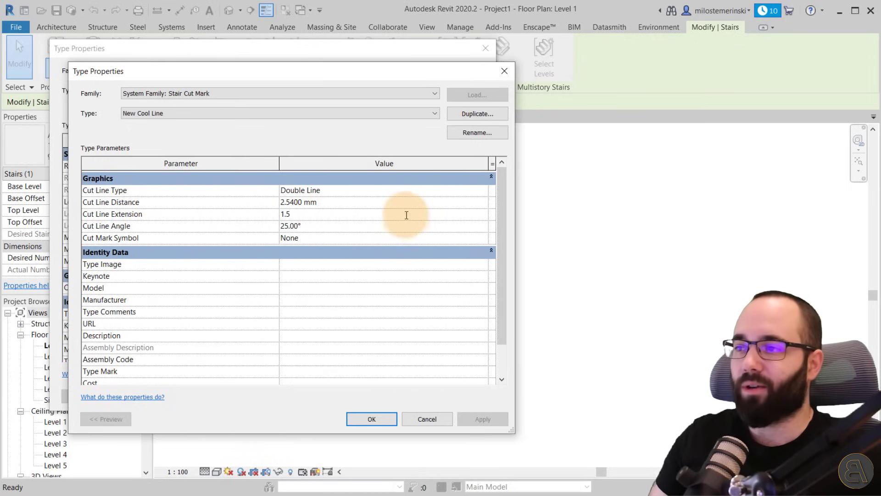
pyautogui.click(377, 202)
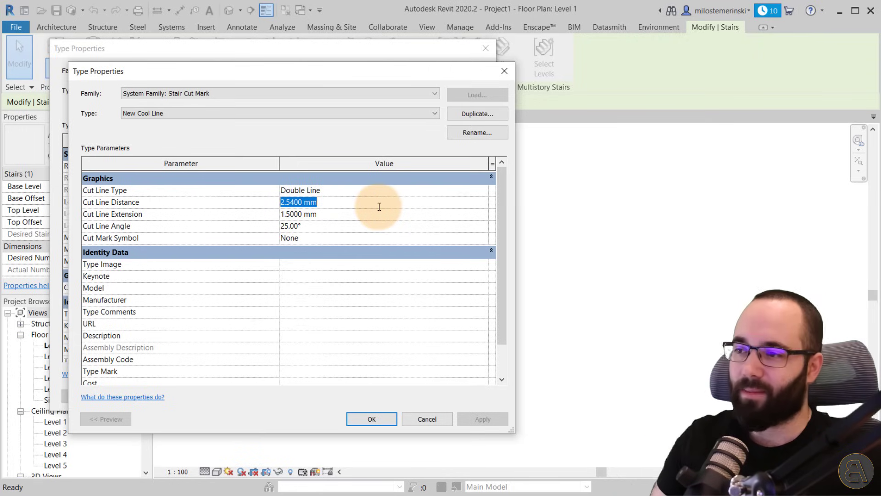
pyautogui.write('1')
pyautogui.click(375, 419)
pyautogui.click(462, 400)
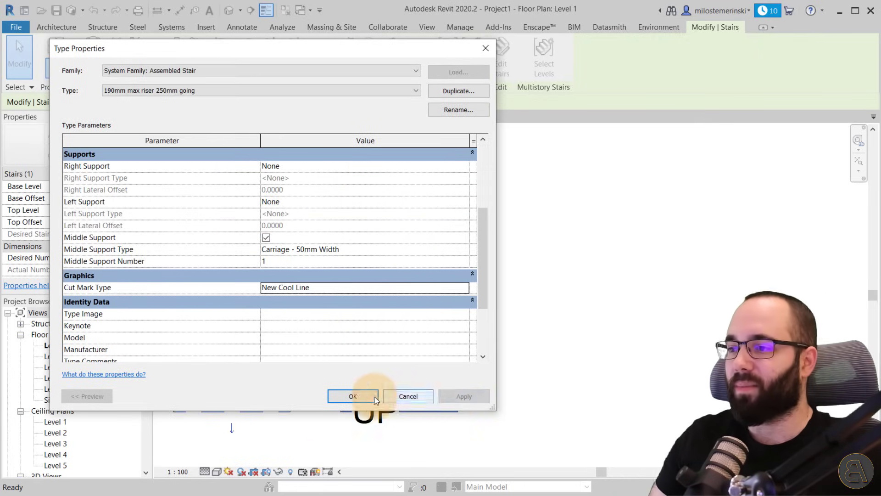
# Apply the stair type changes and inspect the new double cut line in the plan
pyautogui.click(353, 396)
pyautogui.press('Escape')
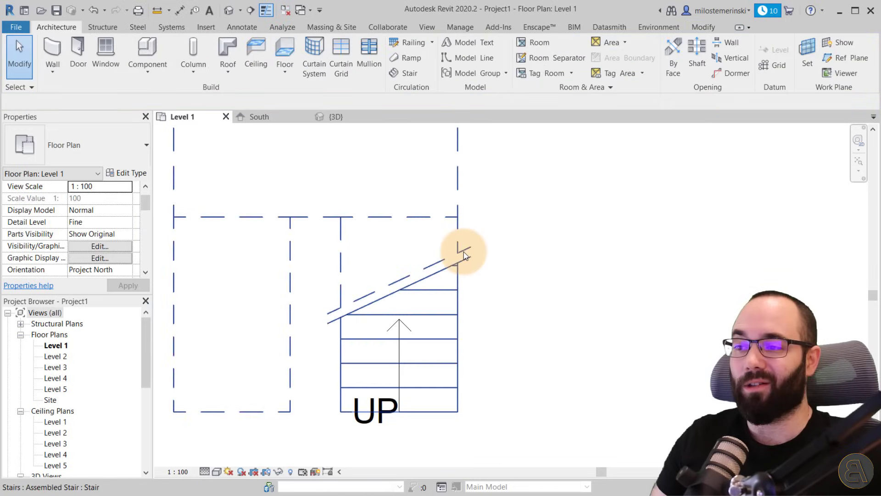
pyautogui.scroll(-2, 525, 278)
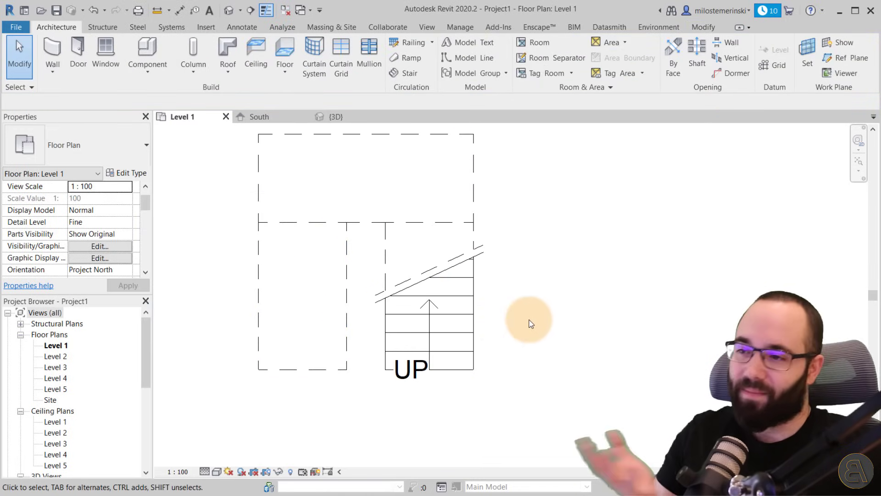
pyautogui.moveTo(486, 300); pyautogui.dragTo(467, 328, button='middle')
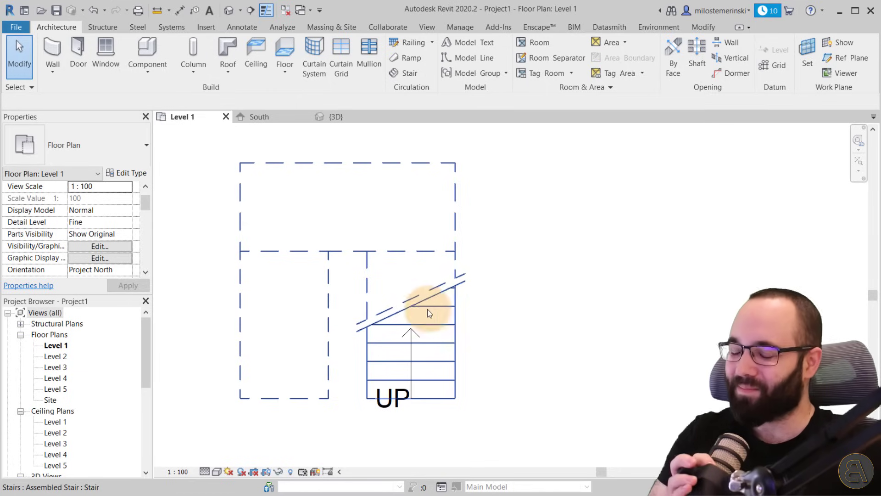
pyautogui.moveTo(449, 350); pyautogui.dragTo(421, 342, button='middle')
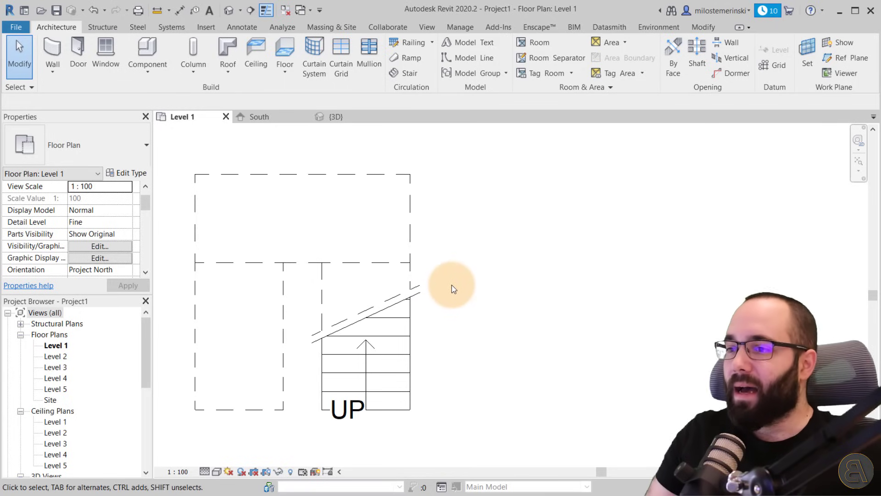
pyautogui.scroll(-1, 451, 282)
pyautogui.moveTo(476, 302); pyautogui.dragTo(456, 309, button='middle')
pyautogui.scroll(-2, 456, 320)
pyautogui.scroll(-1, 449, 373)
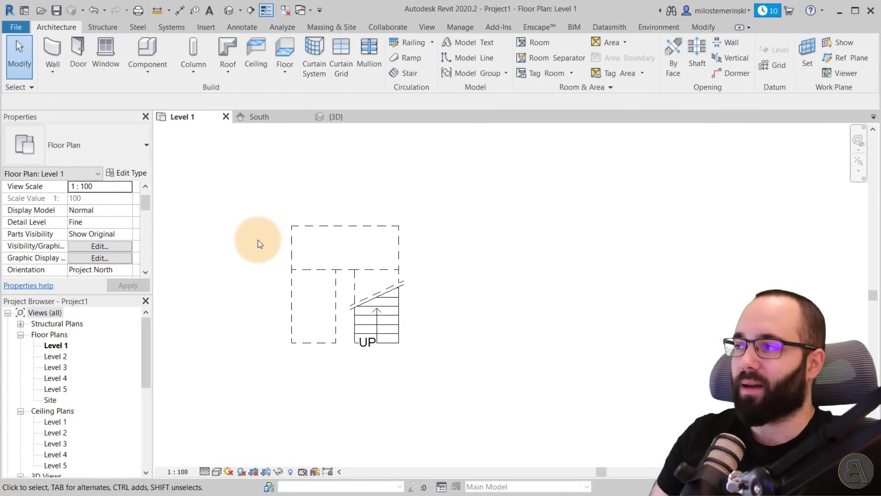
pyautogui.moveTo(258, 241); pyautogui.dragTo(261, 248, button='middle')
# On Level 2, draw a 4.90 × 2.60 rectangular Generic 150mm floor beside the stair
pyautogui.doubleClick(55, 356)
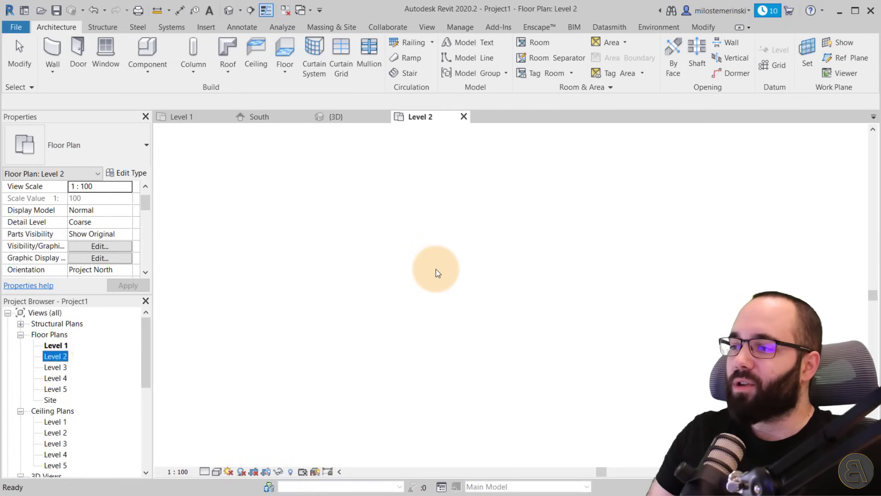
pyautogui.scroll(-3, 426, 280)
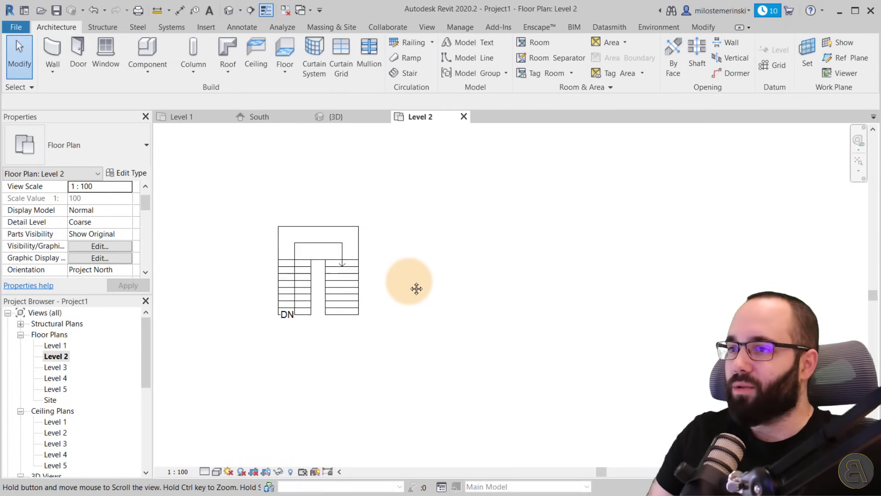
pyautogui.click(275, 53)
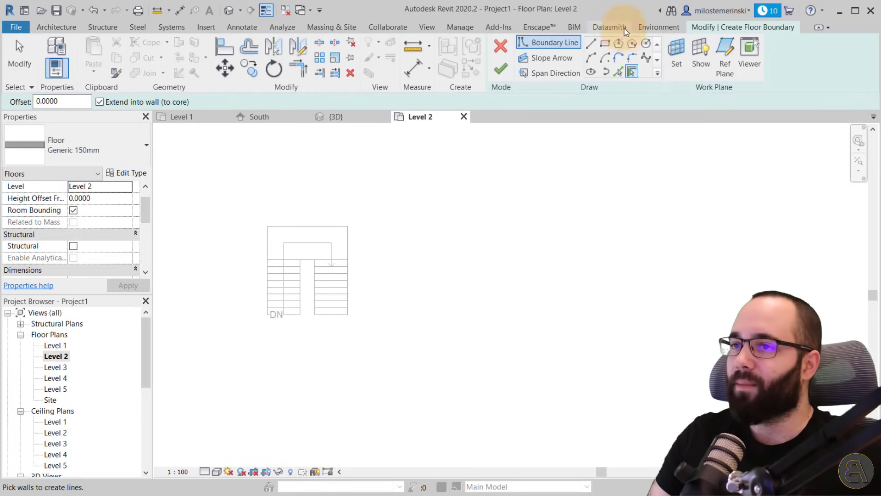
pyautogui.click(605, 43)
pyautogui.click(413, 229)
pyautogui.click(548, 157)
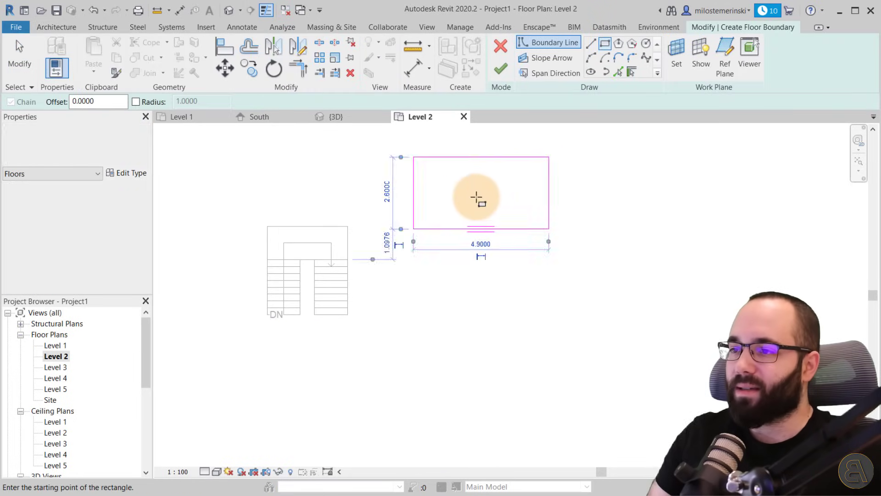
pyautogui.click(500, 69)
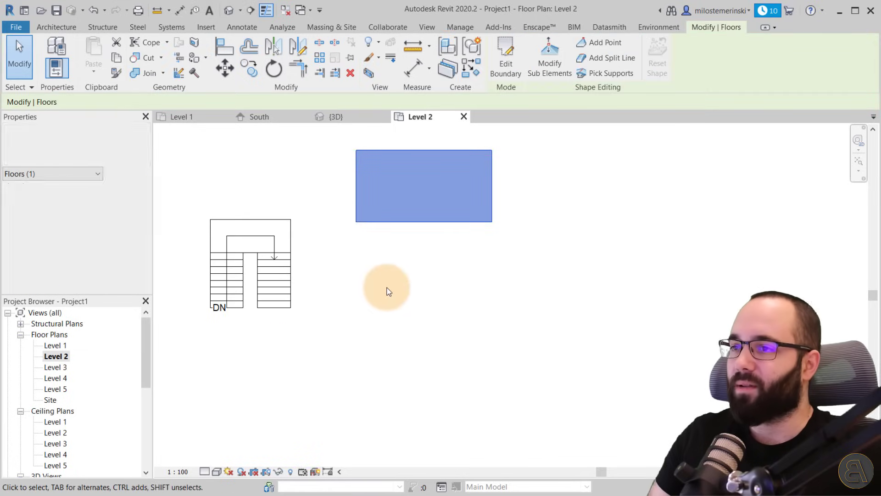
pyautogui.click(437, 271)
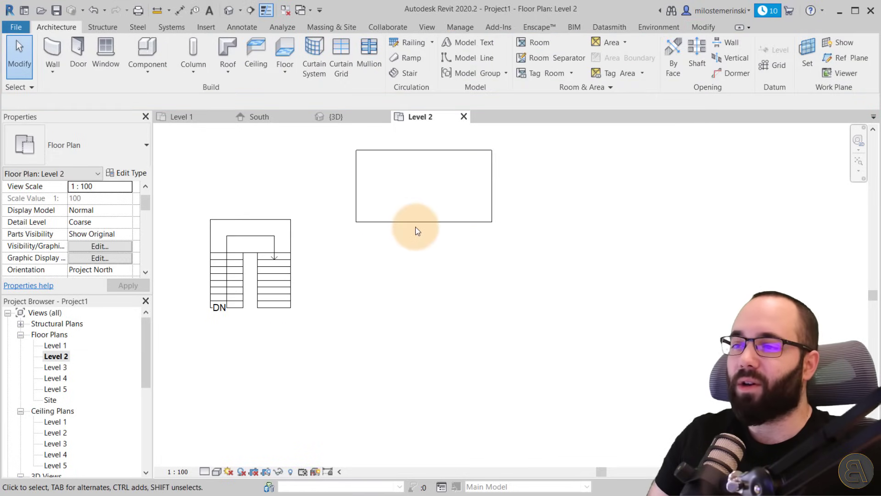
# On Level 1, draw a straight 18-riser Cast-In-Place Office building stair beside the U-shaped stair
pyautogui.click(198, 118)
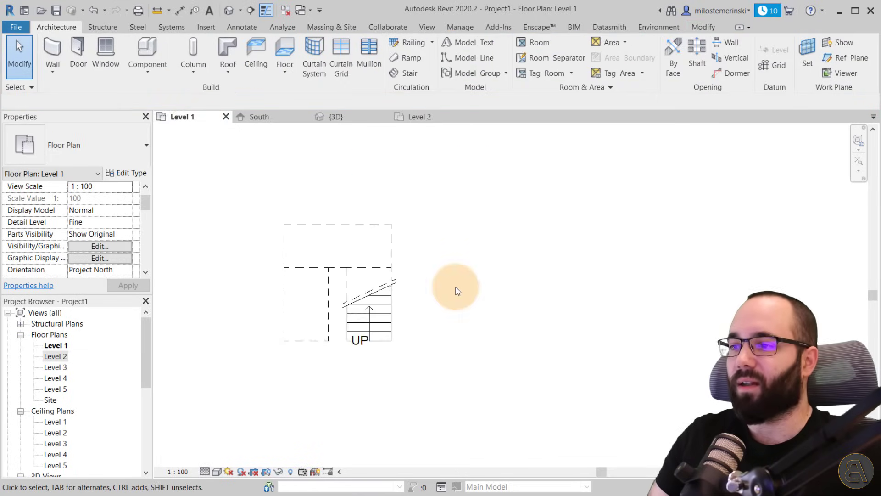
pyautogui.moveTo(460, 293); pyautogui.dragTo(405, 287, button='middle')
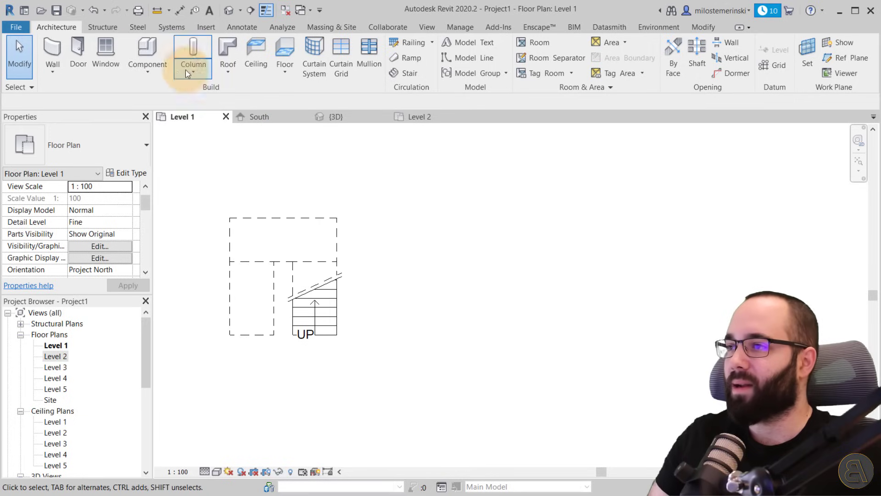
pyautogui.click(406, 74)
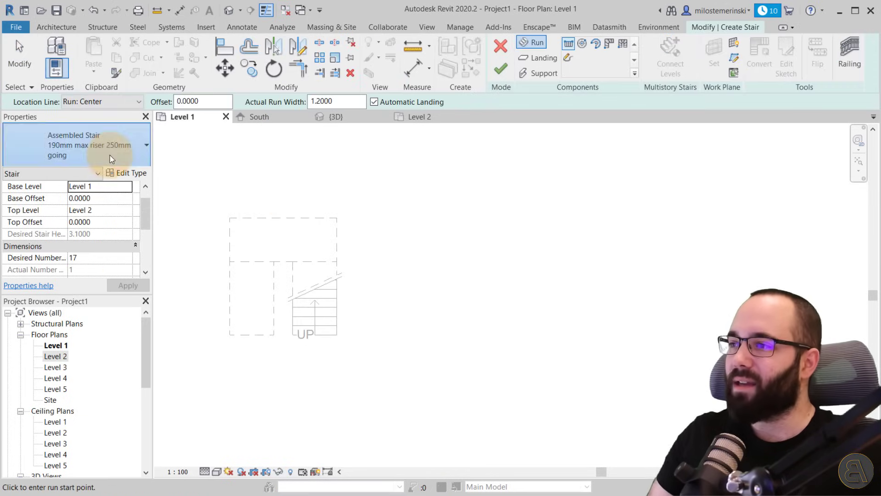
pyautogui.click(109, 155)
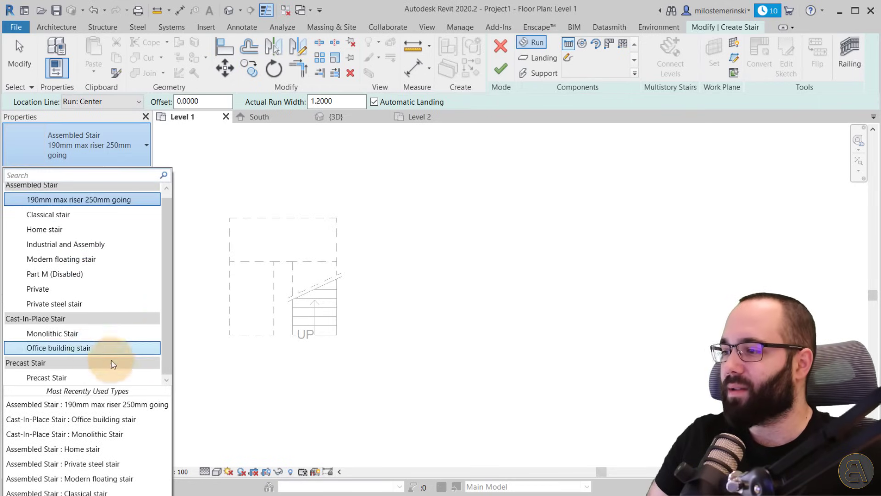
pyautogui.click(54, 351)
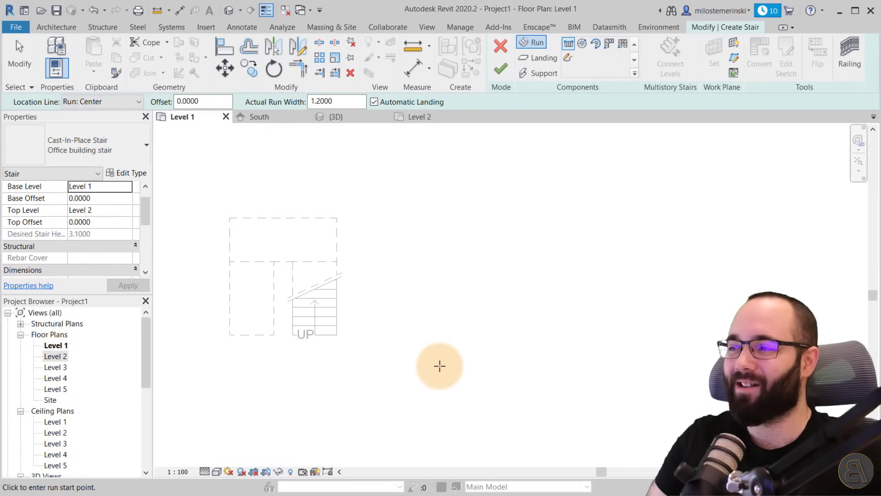
pyautogui.click(458, 384)
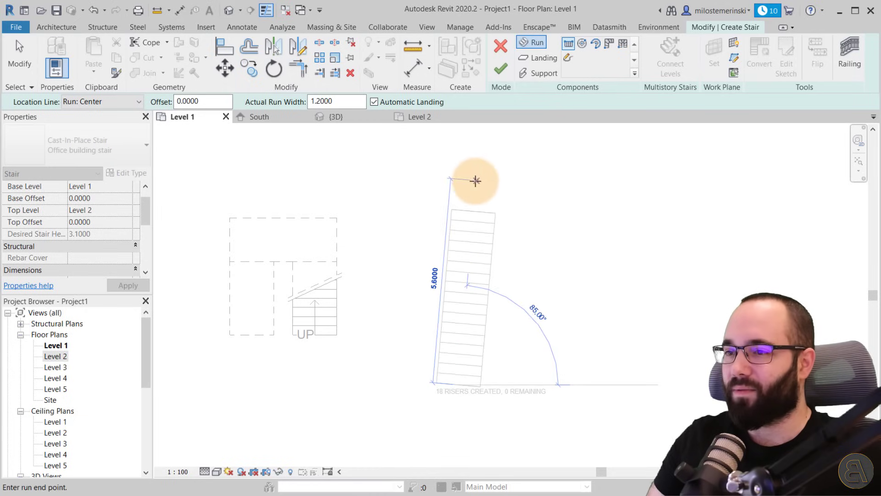
pyautogui.click(457, 170)
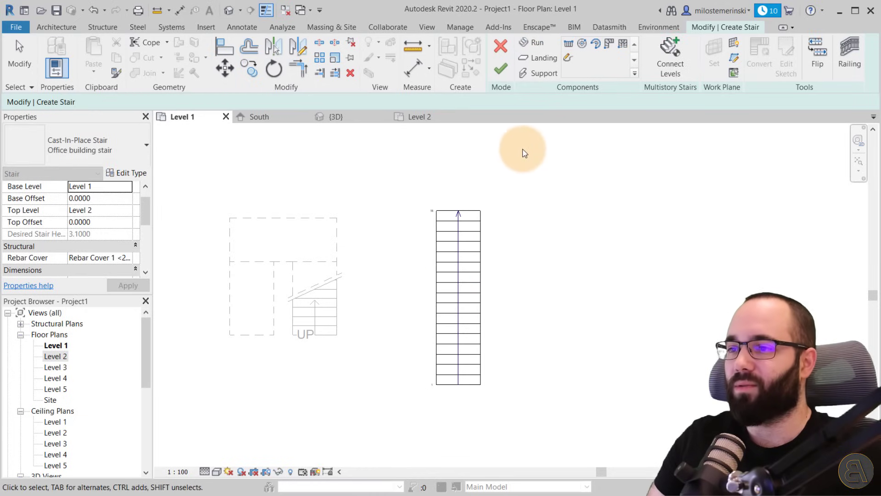
pyautogui.click(501, 68)
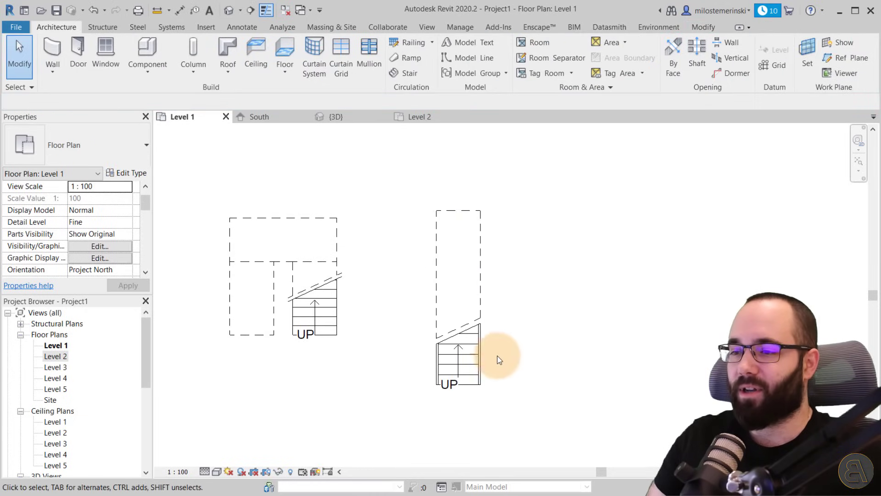
# Frame both stairs in the plan and switch to the Level 2 floor plan
pyautogui.scroll(2, 489, 356)
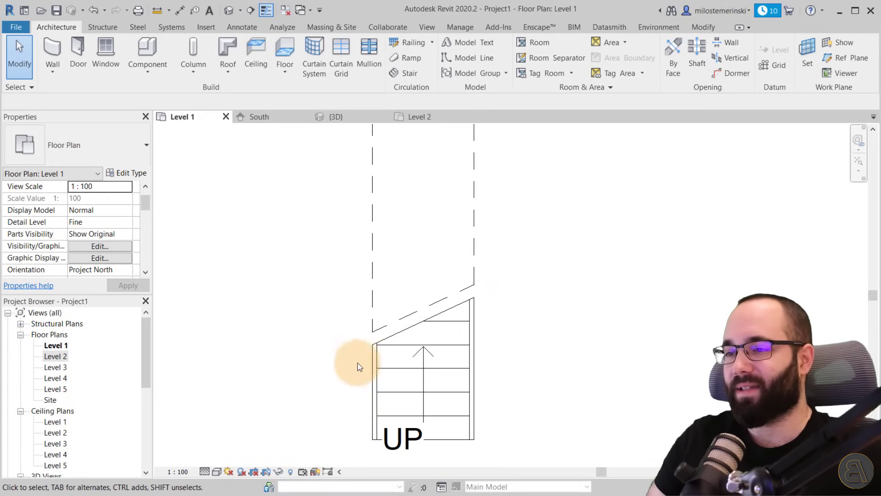
pyautogui.scroll(-3, 432, 332)
pyautogui.moveTo(494, 332); pyautogui.dragTo(468, 346, button='middle')
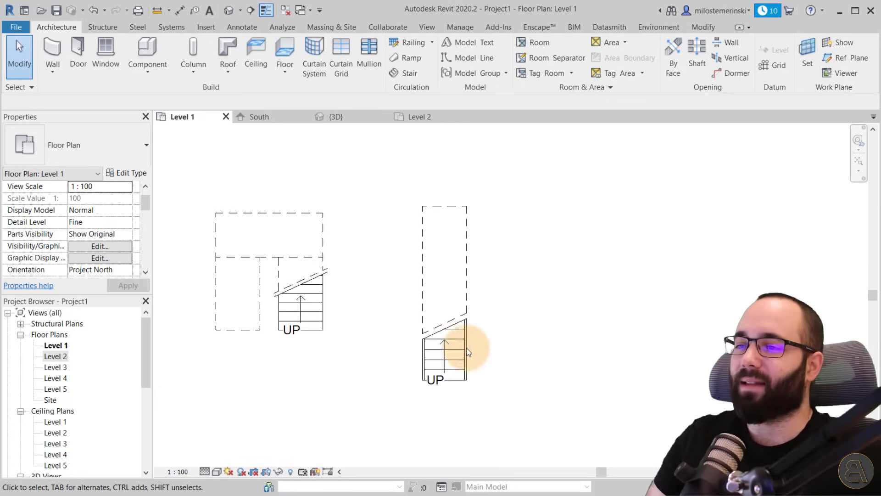
pyautogui.click(417, 119)
# Shift the straight stair slightly right under the Level 2 floor edge
pyautogui.scroll(3, 411, 257)
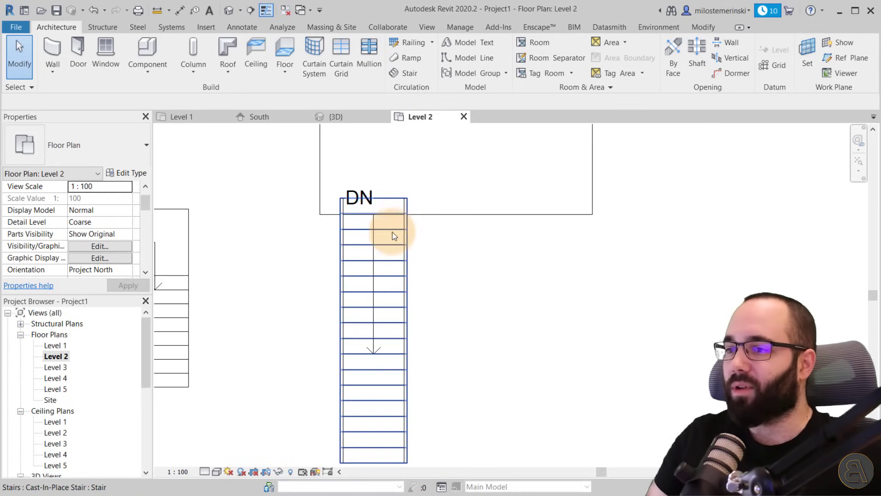
pyautogui.click(415, 250)
pyautogui.moveTo(415, 250); pyautogui.dragTo(441, 231)
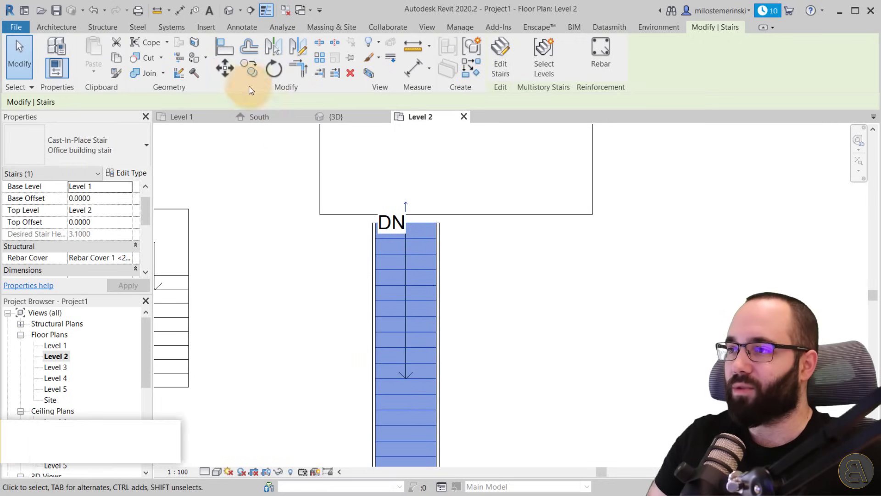
pyautogui.click(225, 69)
pyautogui.scroll(1, 425, 221)
pyautogui.click(423, 225)
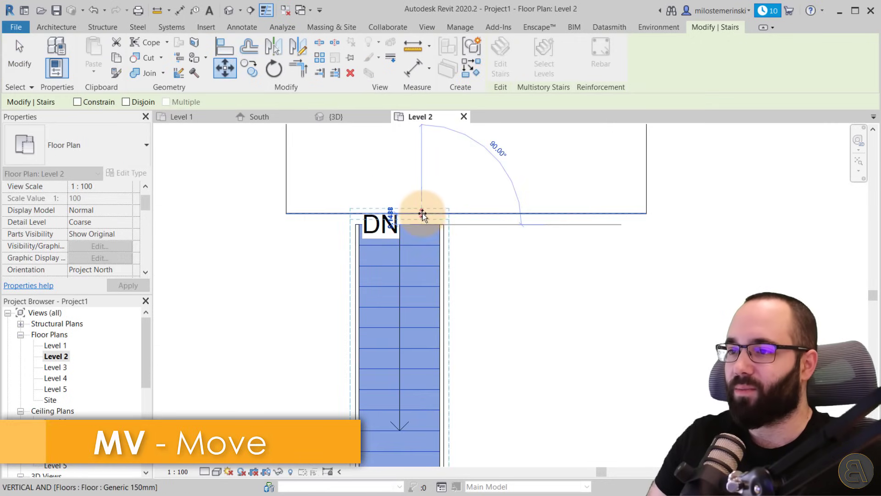
pyautogui.press('Escape')
# Draw a first section through the stair, then delete that Section 1 line
pyautogui.press('Escape')
pyautogui.scroll(-2, 401, 202)
pyautogui.moveTo(401, 202); pyautogui.dragTo(403, 272, button='middle')
pyautogui.scroll(-2, 404, 273)
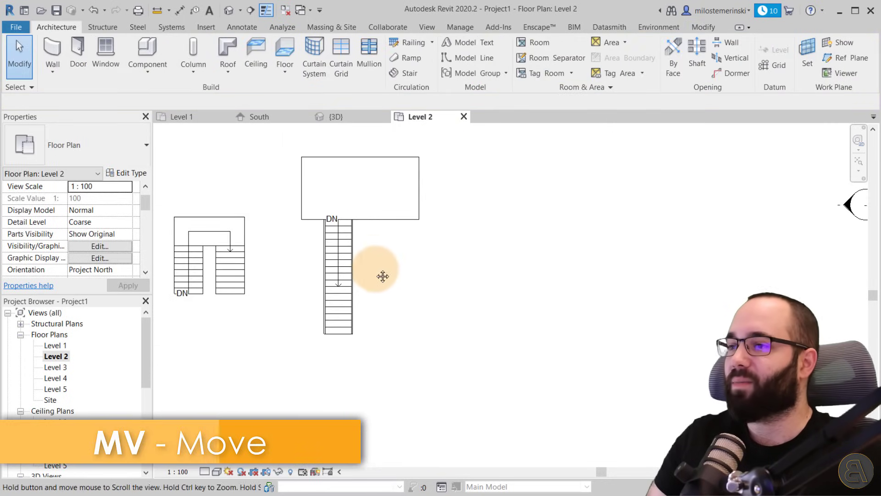
pyautogui.click(251, 10)
pyautogui.click(349, 380)
pyautogui.click(355, 164)
pyautogui.press('Escape')
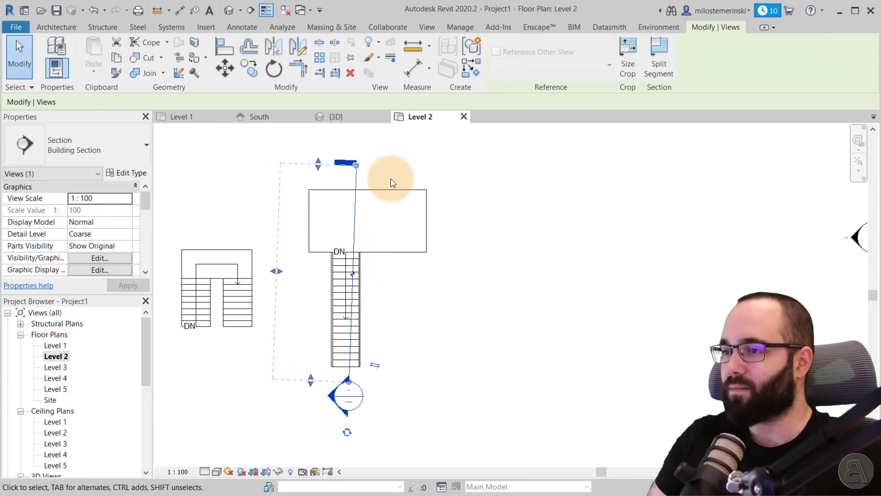
pyautogui.press('Delete')
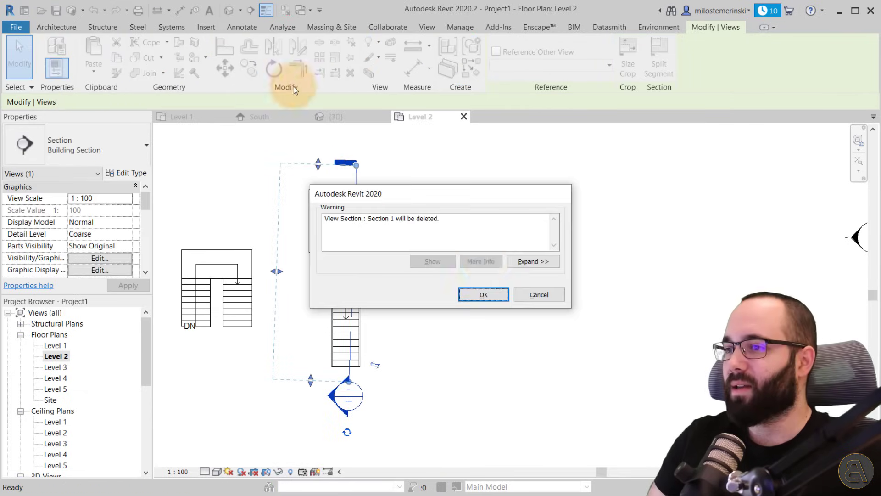
pyautogui.click(483, 294)
# Draw a new vertical section through the stair and floor, widen its crop, and open Section 1
pyautogui.click(250, 10)
pyautogui.click(349, 394)
pyautogui.click(346, 160)
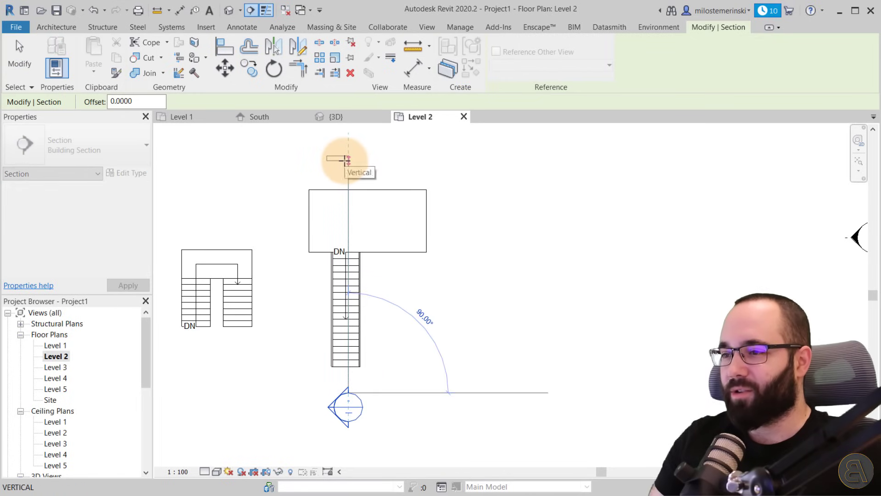
pyautogui.press('Escape')
pyautogui.moveTo(279, 277); pyautogui.dragTo(324, 277)
pyautogui.click(322, 357)
pyautogui.doubleClick(340, 407)
# Edit the straight stair in section and extend its run by one step to 3.2722
pyautogui.scroll(5, 567, 328)
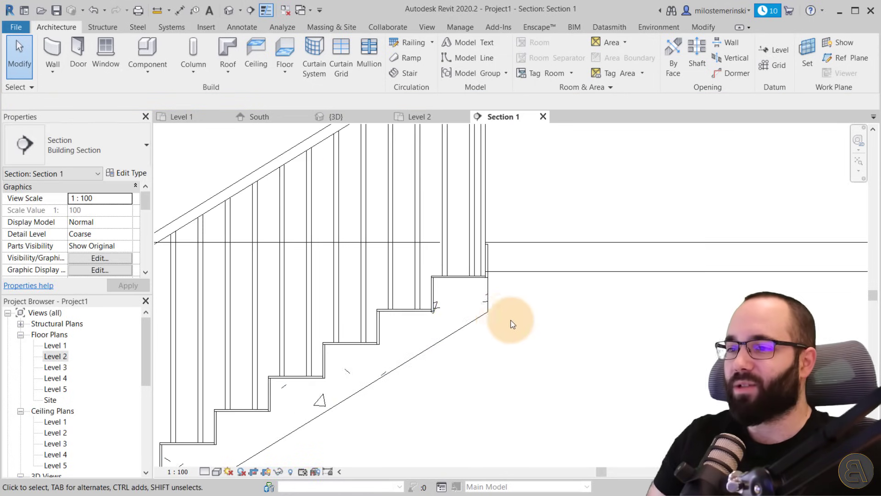
pyautogui.click(481, 310)
pyautogui.scroll(2, 507, 273)
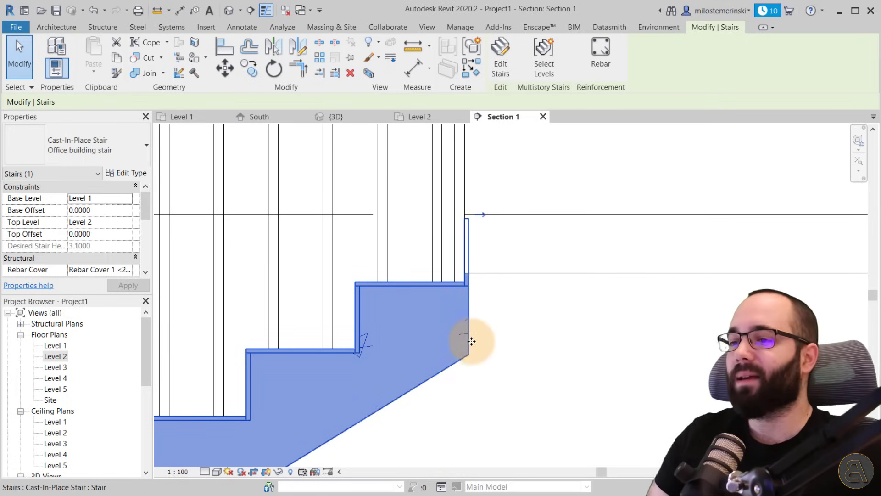
pyautogui.scroll(-3, 479, 328)
pyautogui.moveTo(526, 352); pyautogui.dragTo(480, 351, button='middle')
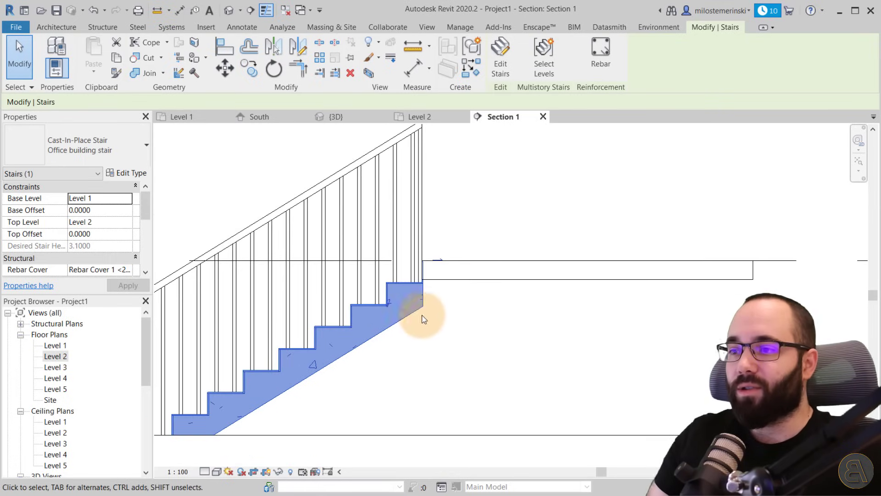
pyautogui.click(497, 74)
pyautogui.click(397, 323)
pyautogui.scroll(4, 426, 262)
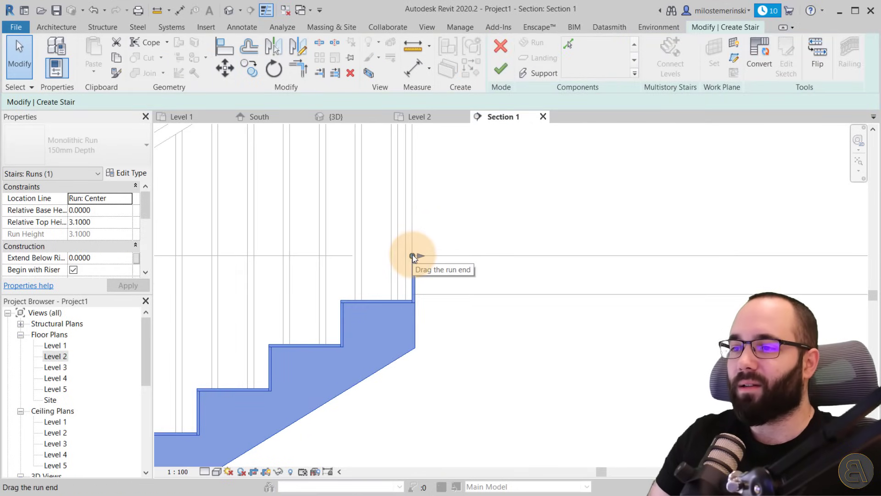
pyautogui.moveTo(412, 257); pyautogui.dragTo(473, 230)
# Check the lengthened monolithic run in the {3D} view and finish stair editing
pyautogui.click(519, 347)
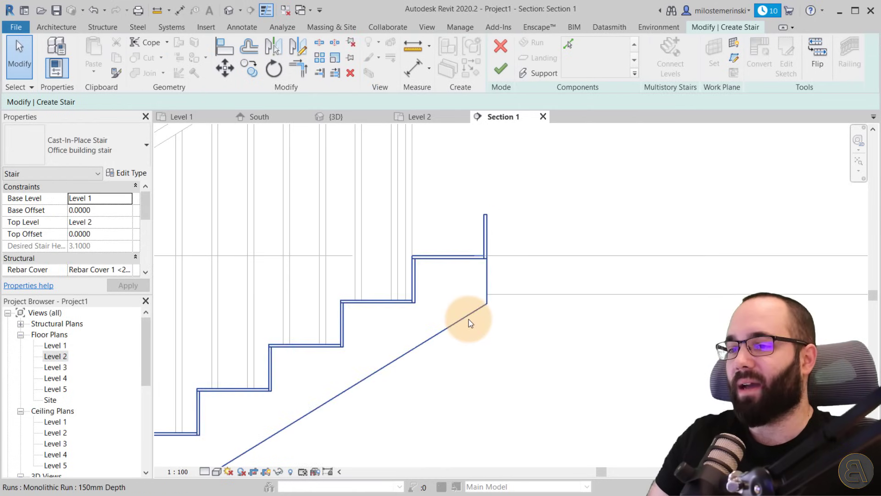
pyautogui.click(492, 257)
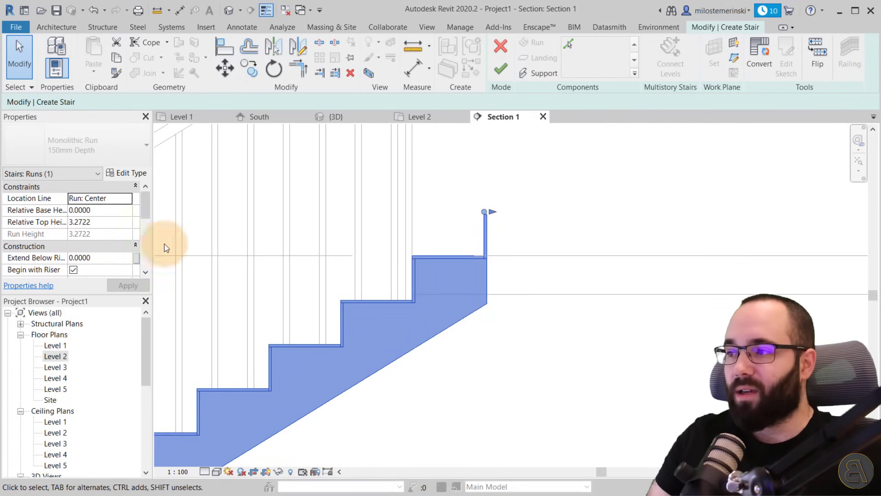
pyautogui.scroll(2, 503, 240)
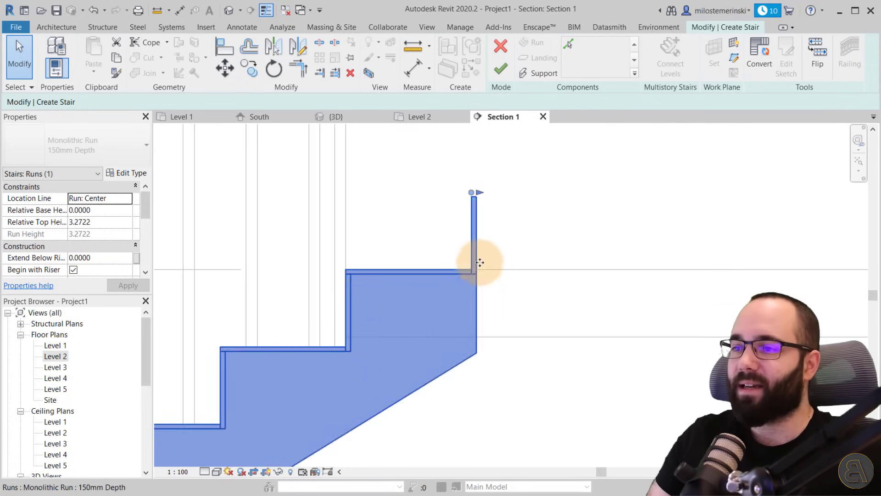
pyautogui.click(363, 118)
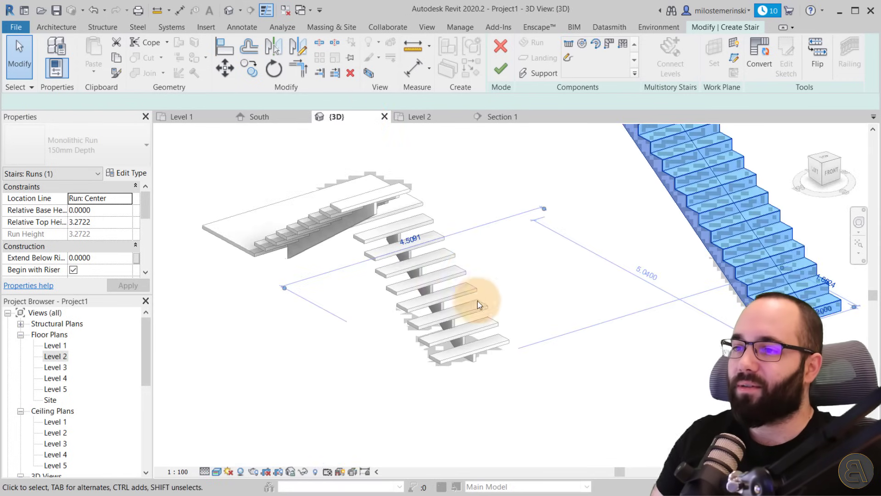
pyautogui.keyDown('shift'); pyautogui.moveTo(624, 326); pyautogui.dragTo(423, 321, button='middle'); pyautogui.keyUp('shift')
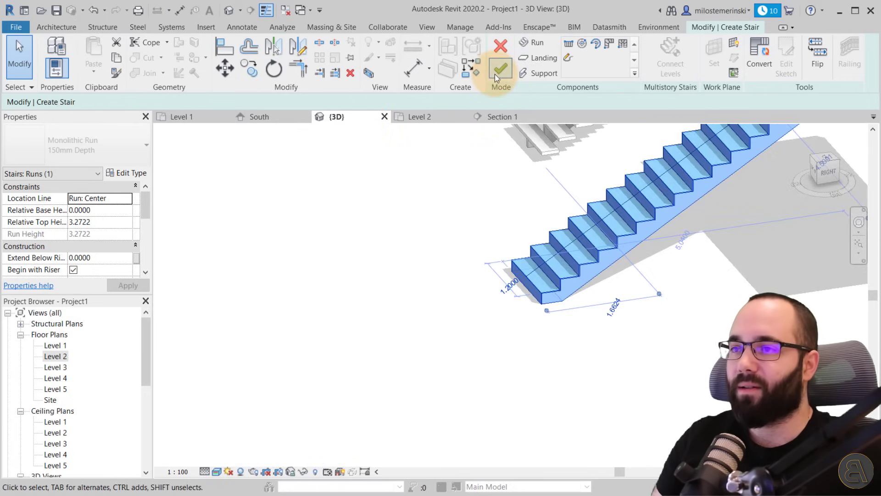
pyautogui.click(495, 73)
# Orbit and zoom around the finished straight stair in 3D to inspect it
pyautogui.click(445, 289)
pyautogui.keyDown('shift'); pyautogui.moveTo(572, 351); pyautogui.dragTo(543, 391, button='middle'); pyautogui.keyUp('shift')
pyautogui.scroll(8, 522, 334)
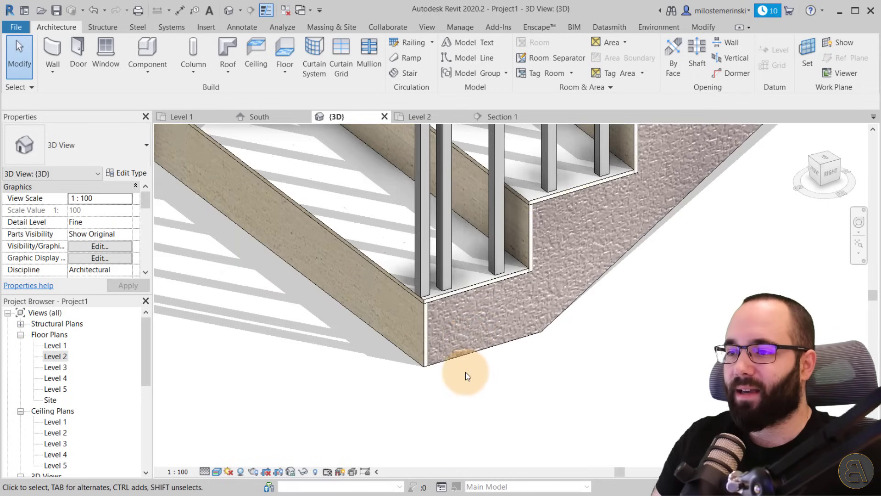
pyautogui.moveTo(460, 338); pyautogui.dragTo(431, 367, button='middle')
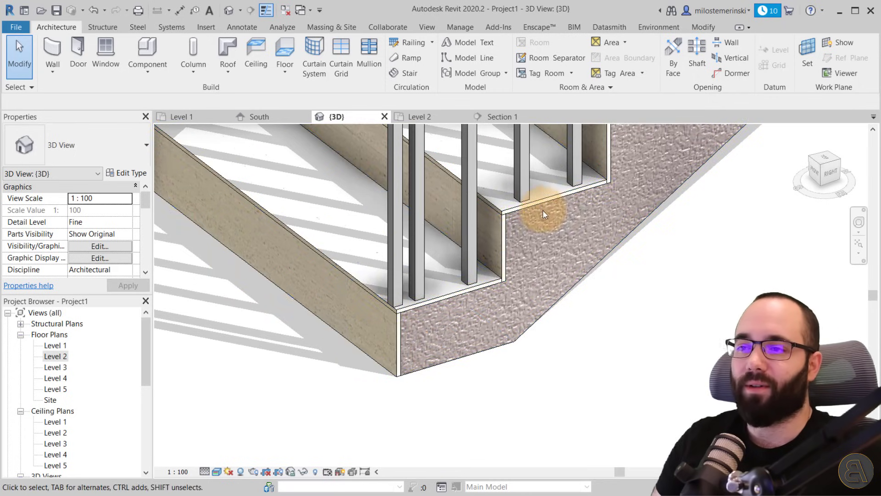
pyautogui.scroll(3, 542, 211)
pyautogui.moveTo(542, 210); pyautogui.dragTo(418, 369, button='middle')
pyautogui.scroll(-6, 413, 365)
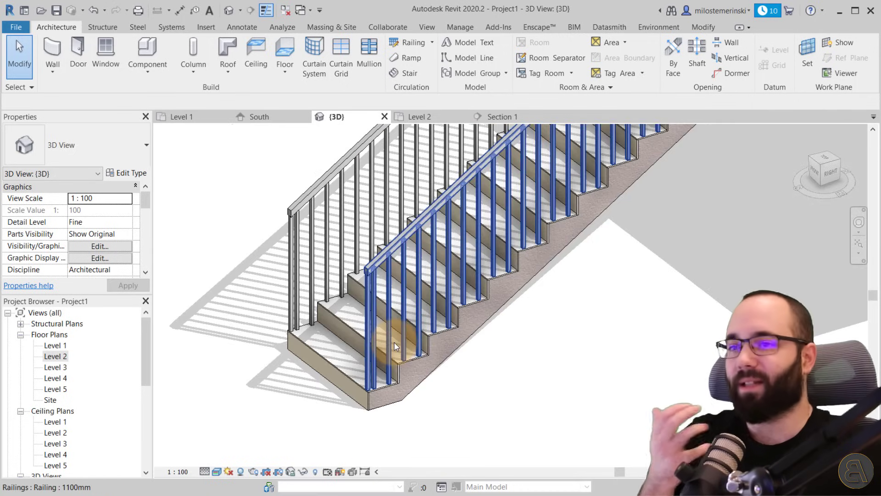
pyautogui.scroll(-5, 357, 383)
pyautogui.moveTo(498, 321)
pyautogui.keyDown('shift'); pyautogui.mouseDown(button='middle')
pyautogui.moveTo(420, 332)
pyautogui.moveTo(445, 331)
pyautogui.moveTo(454, 289)
pyautogui.moveTo(500, 329)
pyautogui.mouseUp(button='middle'); pyautogui.keyUp('shift')
pyautogui.scroll(5, 493, 250)
pyautogui.scroll(5, 456, 291)
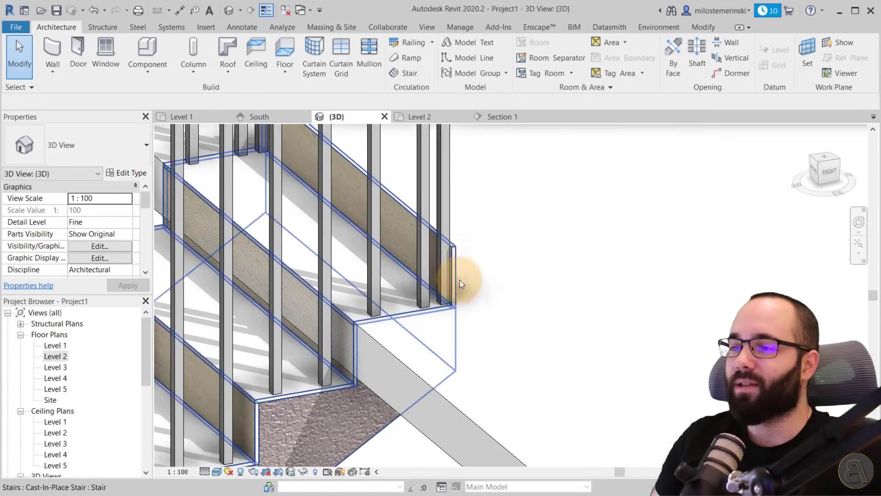
pyautogui.scroll(-3, 458, 254)
pyautogui.keyDown('shift'); pyautogui.moveTo(458, 254); pyautogui.dragTo(399, 373, button='middle'); pyautogui.keyUp('shift')
# Turn off End with Riser on the stair run, returning its height to 3.1000
pyautogui.click(399, 373)
pyautogui.click(503, 69)
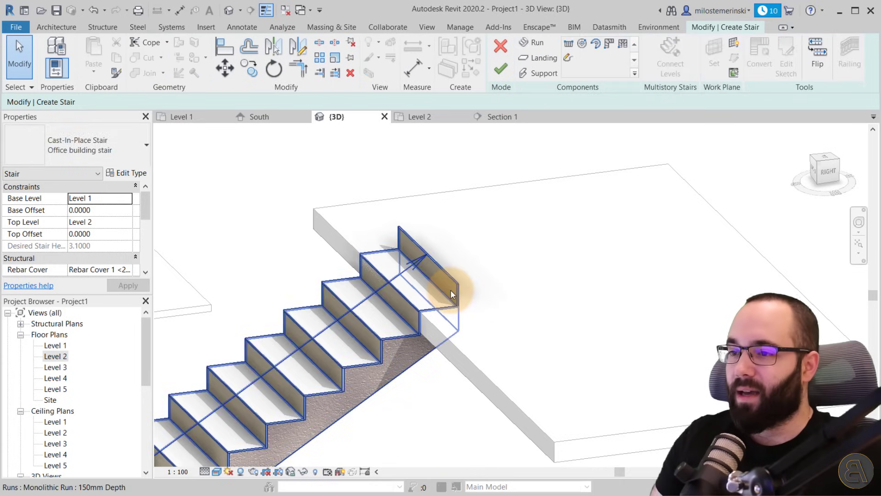
pyautogui.click(396, 324)
pyautogui.scroll(-1, 101, 250)
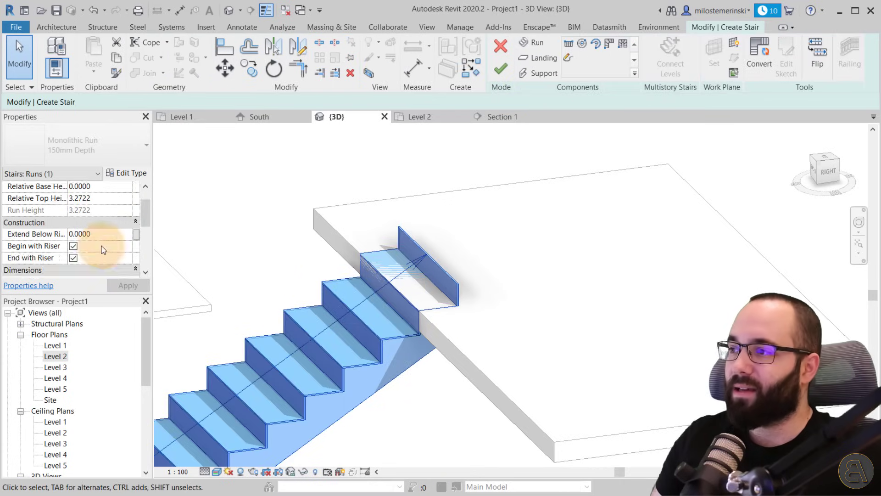
pyautogui.click(73, 258)
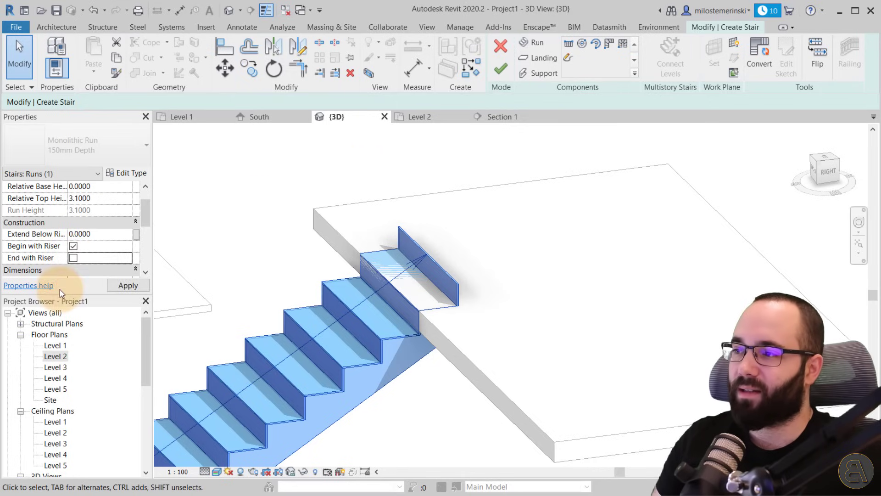
pyautogui.click(124, 287)
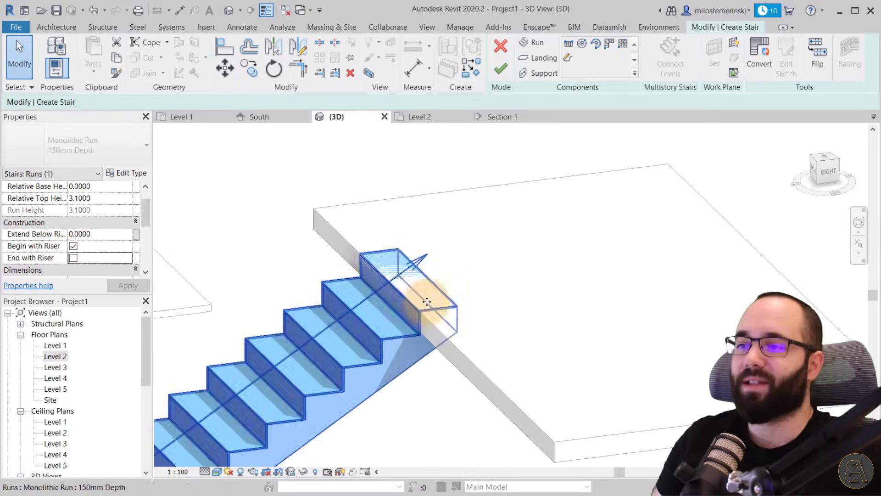
pyautogui.click(499, 71)
pyautogui.scroll(2, 493, 248)
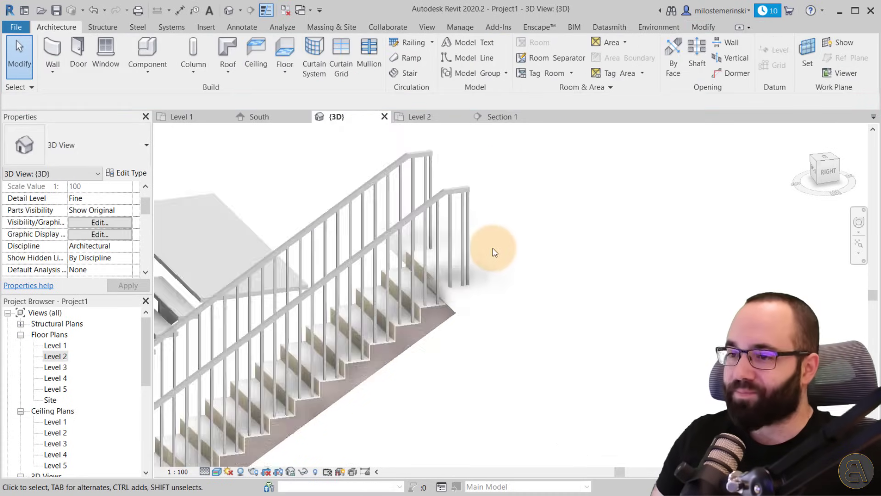
# Edit the Level 2 floor boundary, picking the landing's top edge and the stair's side edge
pyautogui.click(479, 308)
pyautogui.keyDown('shift'); pyautogui.moveTo(479, 308); pyautogui.dragTo(508, 291, button='middle'); pyautogui.keyUp('shift')
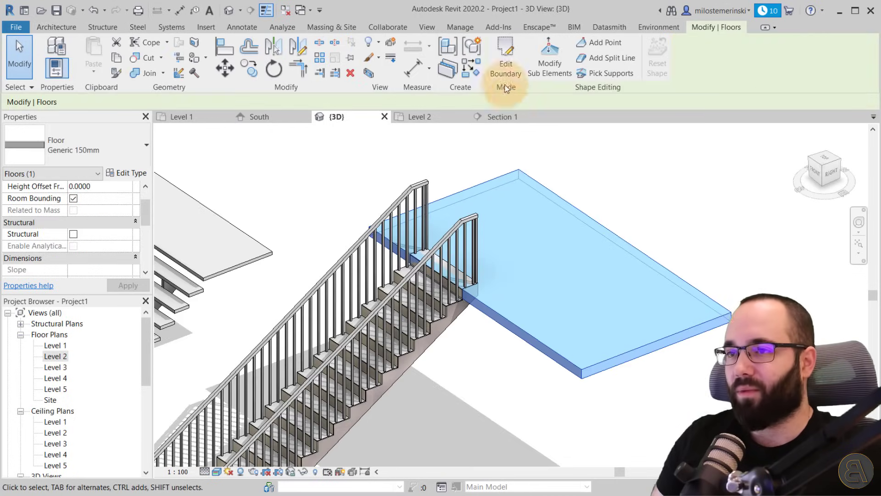
pyautogui.click(505, 68)
pyautogui.scroll(4, 436, 236)
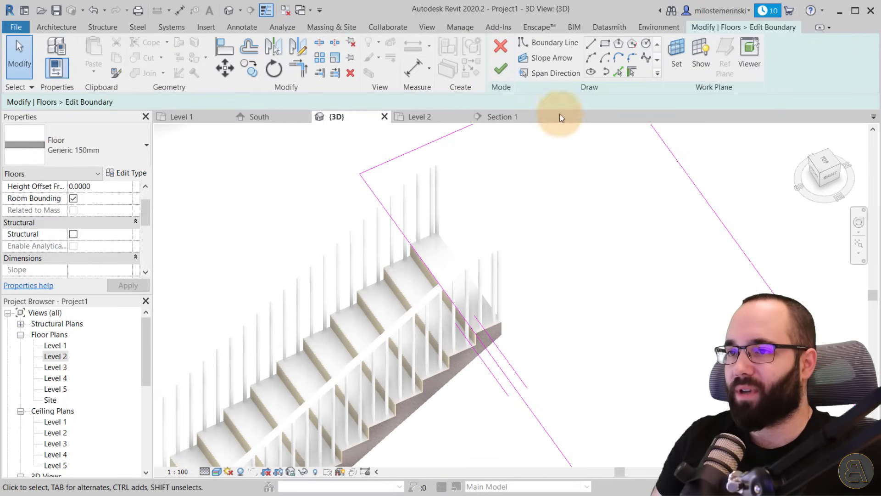
pyautogui.click(618, 72)
pyautogui.scroll(4, 420, 248)
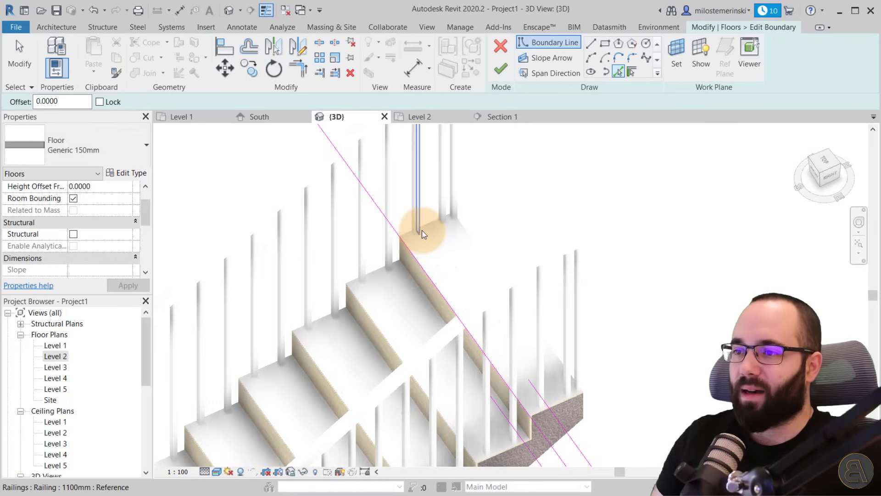
pyautogui.click(426, 225)
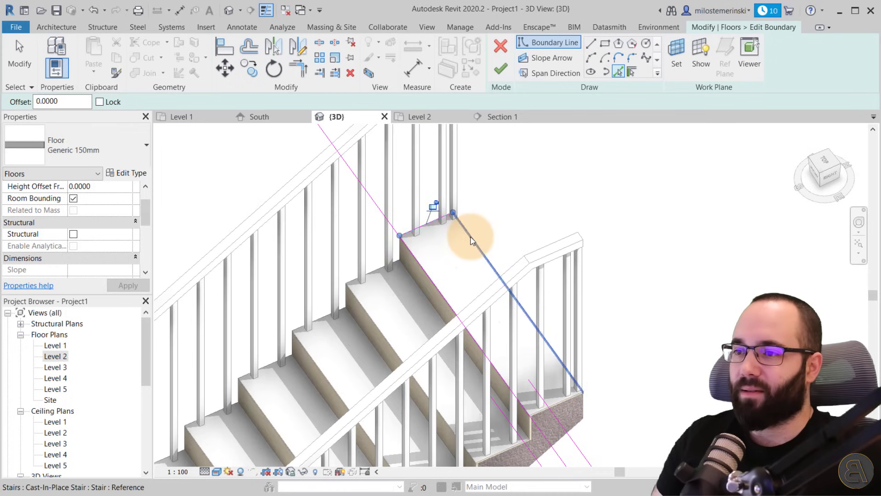
pyautogui.click(563, 398)
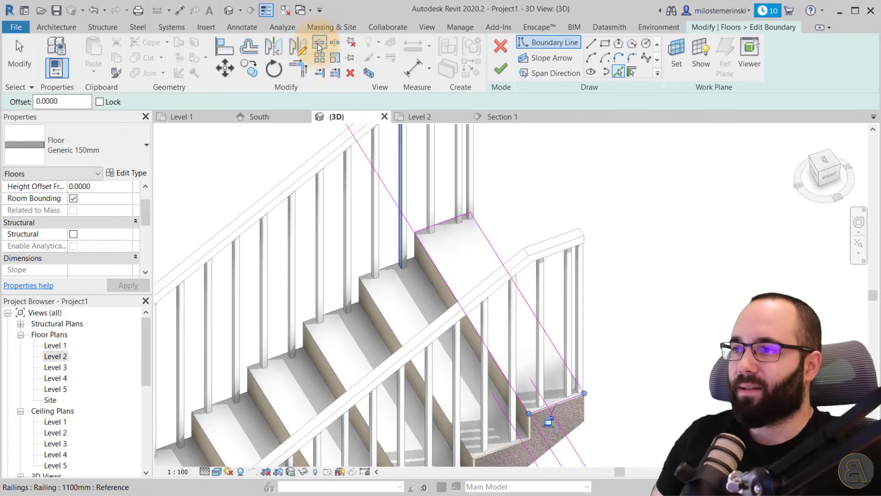
# Split the stair-edge boundary line, delete the extra segment, and finish the floor edit
pyautogui.click(318, 43)
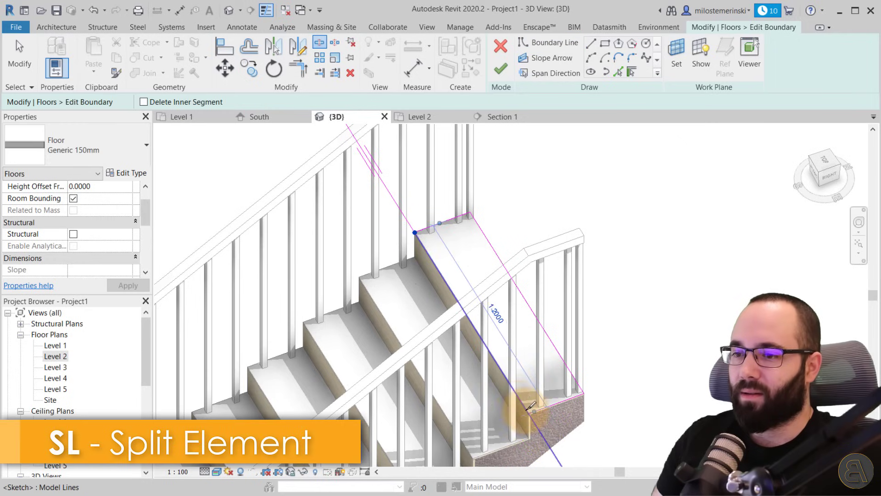
pyautogui.click(528, 414)
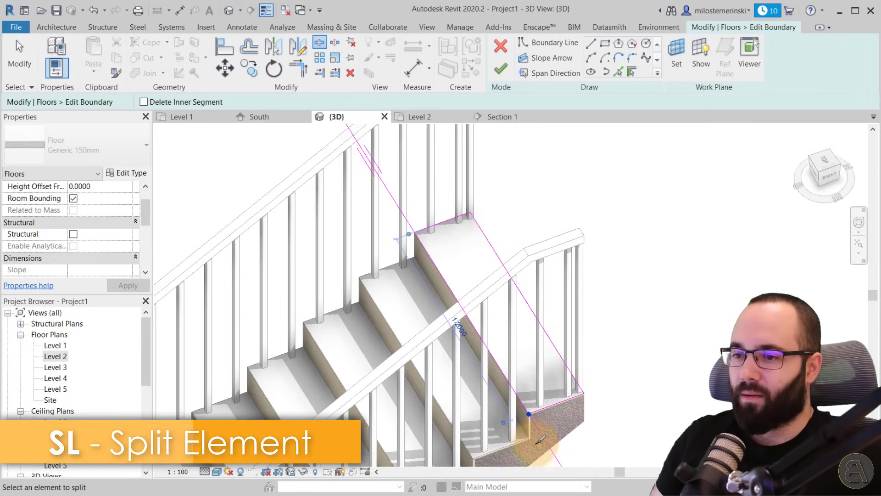
pyautogui.press('Escape')
pyautogui.click(461, 326)
pyautogui.press('Delete')
pyautogui.scroll(-3, 377, 298)
pyautogui.keyDown('shift'); pyautogui.moveTo(330, 261); pyautogui.dragTo(449, 197, button='middle'); pyautogui.keyUp('shift')
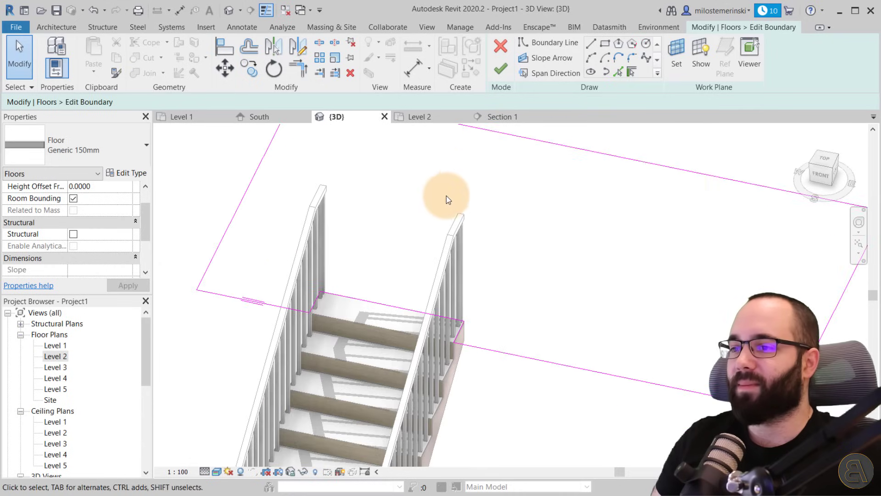
pyautogui.click(504, 70)
pyautogui.keyDown('shift'); pyautogui.moveTo(504, 409); pyautogui.dragTo(408, 388, button='middle'); pyautogui.keyUp('shift')
pyautogui.click(417, 383)
pyautogui.scroll(-2, 358, 317)
pyautogui.scroll(3, 378, 384)
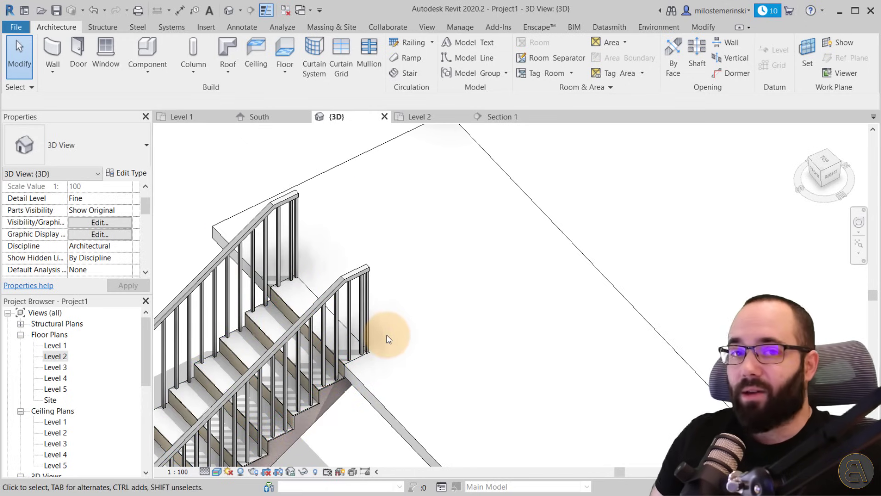
pyautogui.keyDown('shift'); pyautogui.moveTo(403, 357); pyautogui.dragTo(384, 359, button='middle'); pyautogui.keyUp('shift')
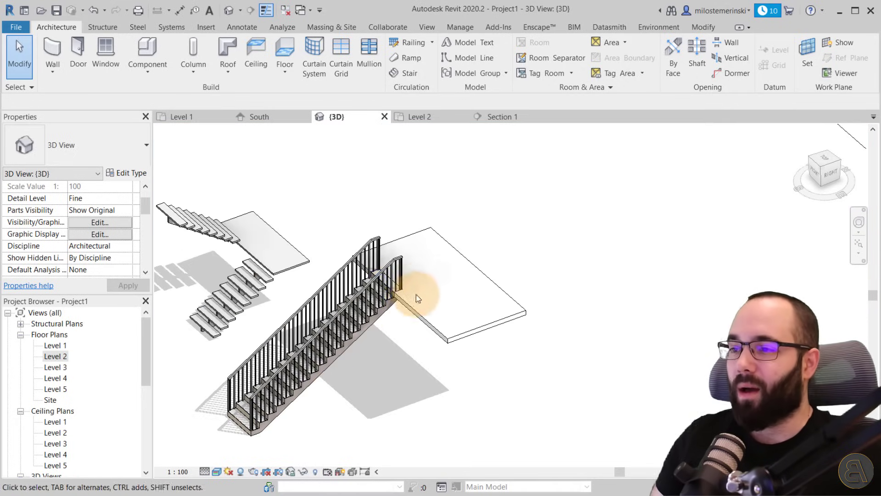
pyautogui.scroll(4, 395, 301)
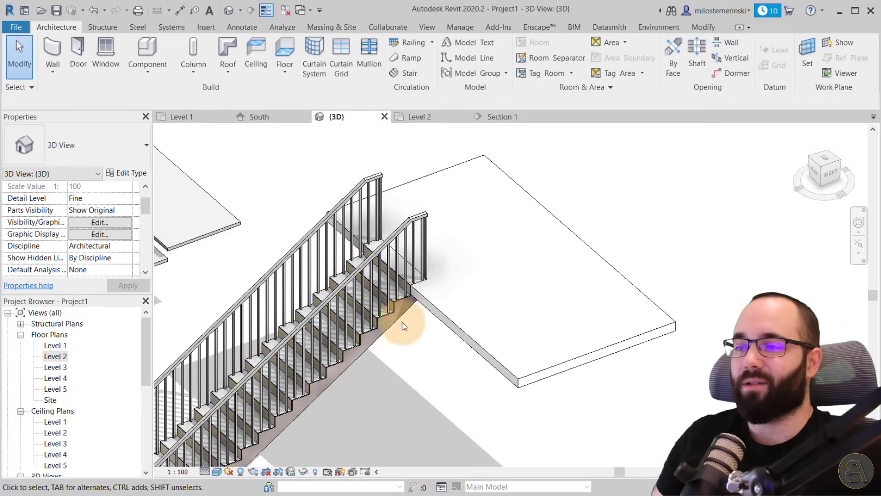
pyautogui.keyDown('shift'); pyautogui.moveTo(403, 321); pyautogui.dragTo(391, 339, button='middle'); pyautogui.keyUp('shift')
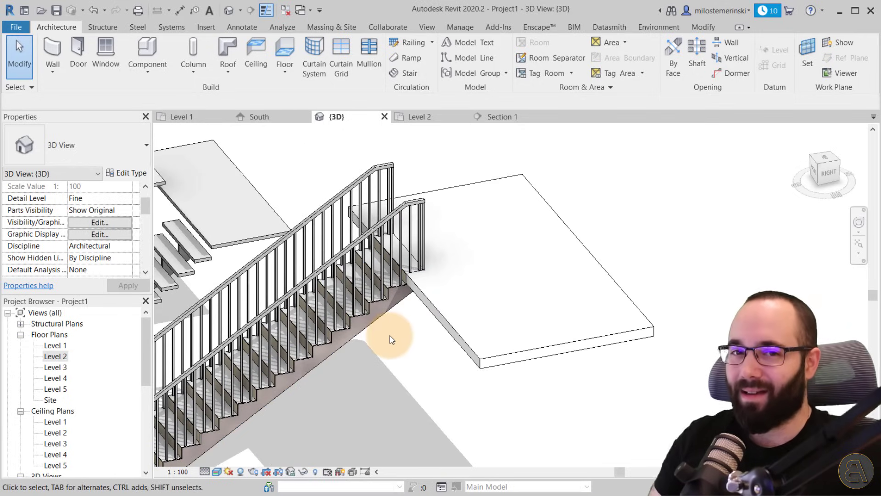